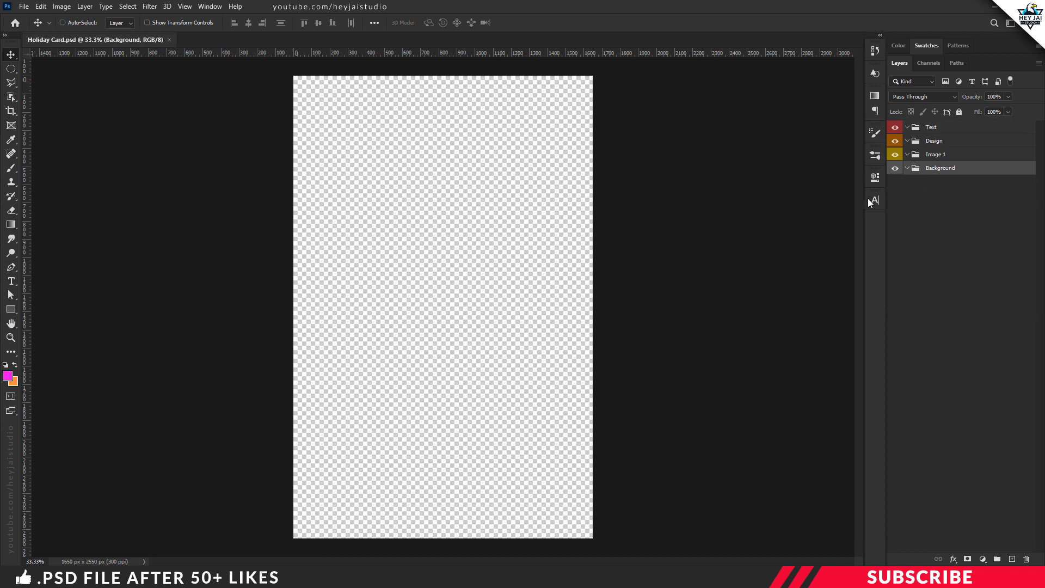
# - Open Background-image.png from the project folder in Adobe Photoshop 2020 using Open with
pyautogui.click(247, 577)
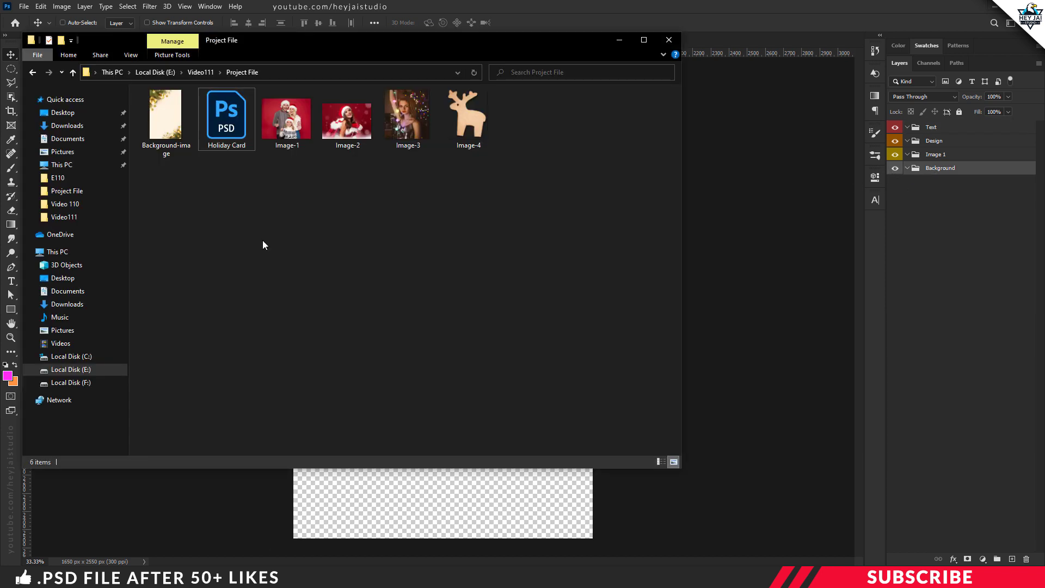
pyautogui.rightClick(174, 133)
pyautogui.moveTo(311, 317)
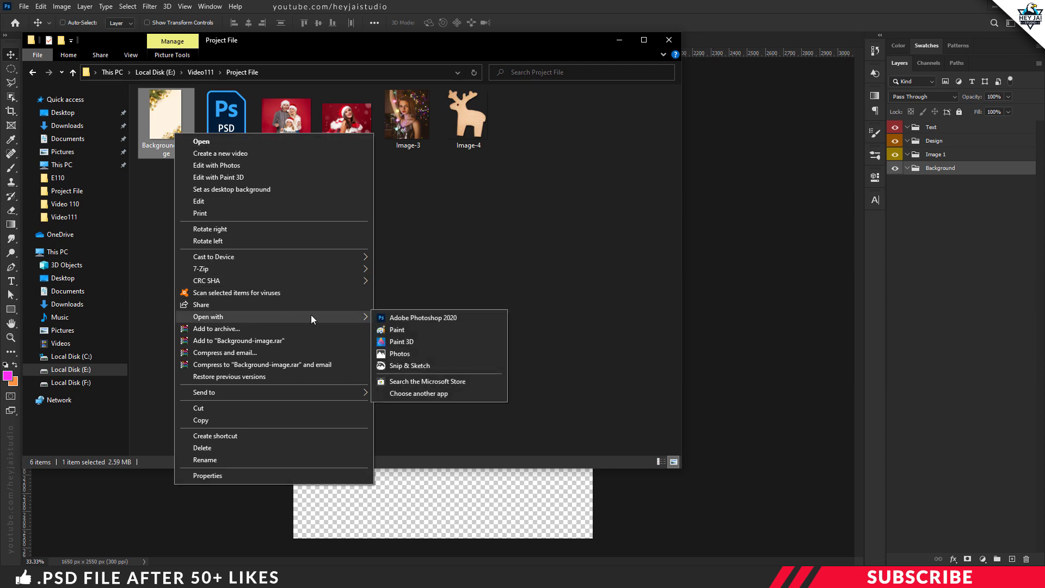
pyautogui.click(374, 314)
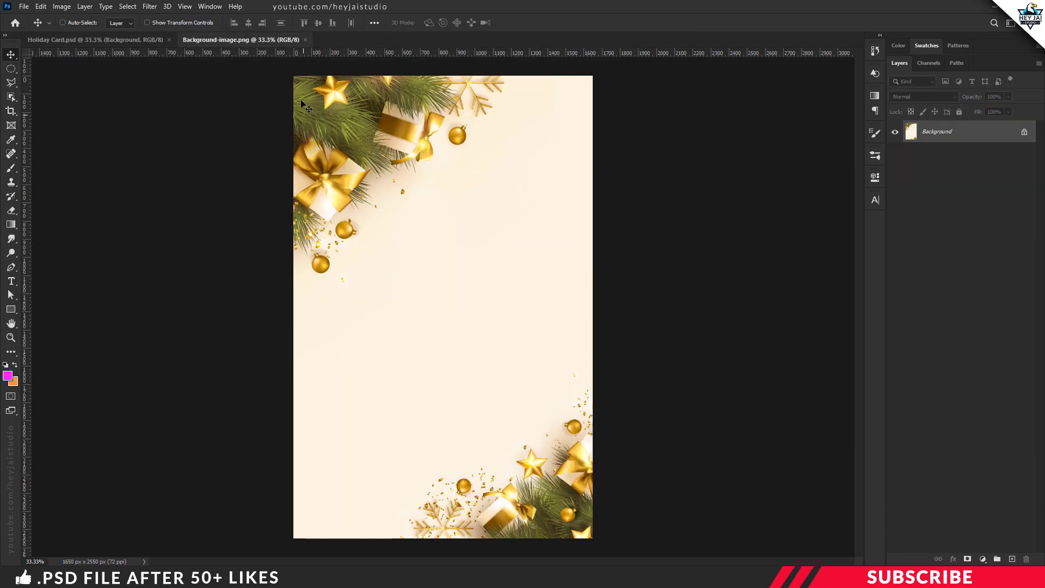
# - Drag the cream-and-gold background image onto the Holiday Card canvas and close its source window
pyautogui.moveTo(260, 36); pyautogui.dragTo(276, 89)
pyautogui.moveTo(340, 141); pyautogui.dragTo(539, 169)
pyautogui.click(483, 59)
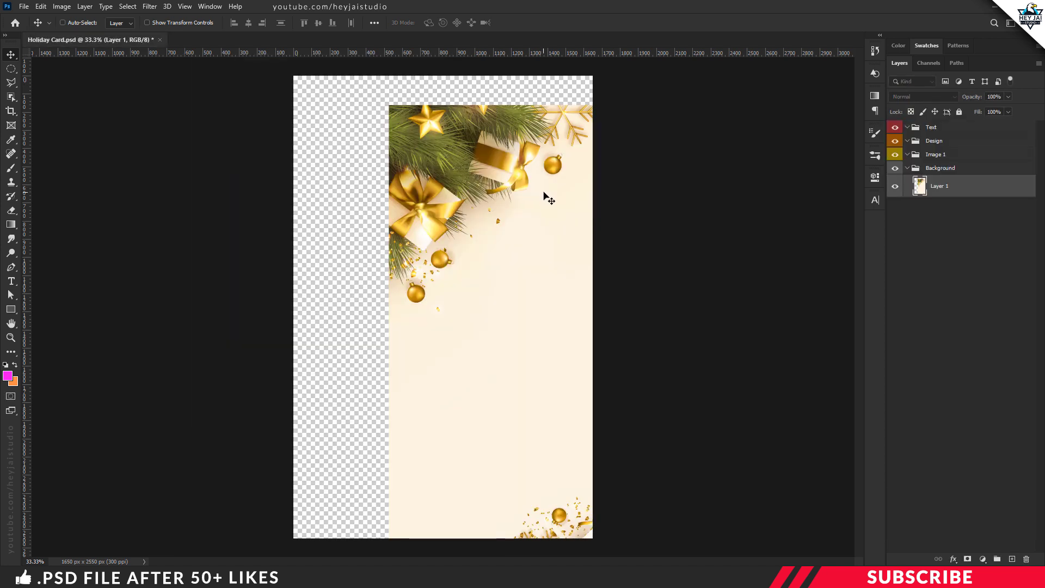
# - Scale Layer 1 so it fills the whole canvas, snapped to the canvas corners
pyautogui.hotkey('ctrl', 't')
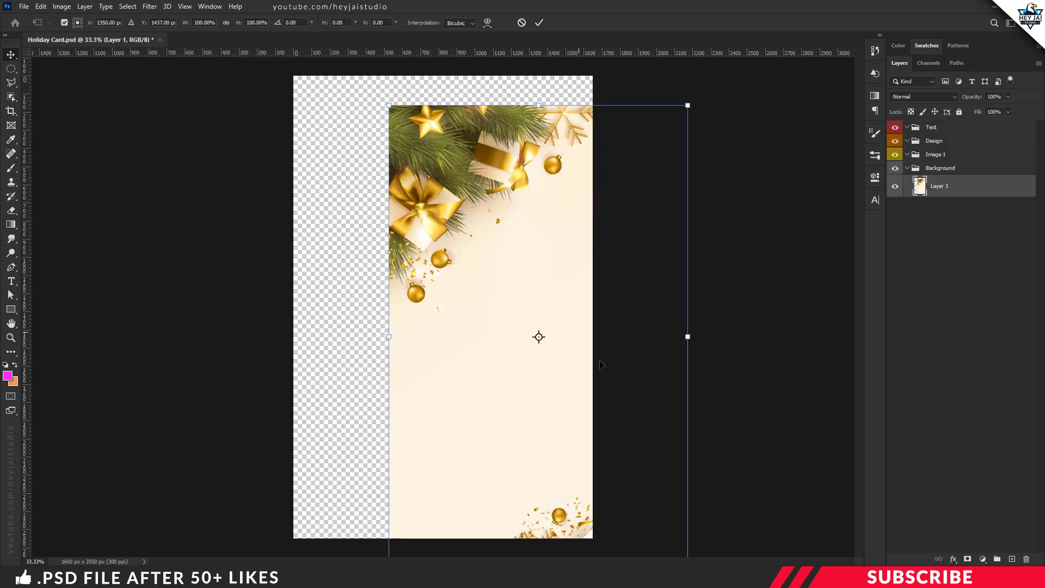
pyautogui.hotkey('ctrl', '-')
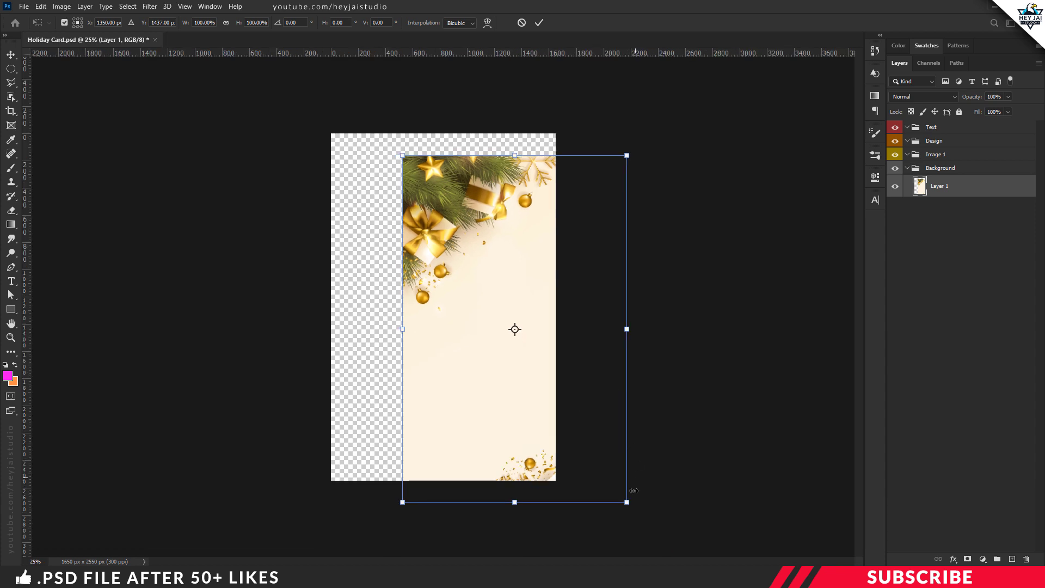
pyautogui.moveTo(625, 501); pyautogui.dragTo(601, 483)
pyautogui.moveTo(548, 390); pyautogui.dragTo(497, 368)
pyautogui.moveTo(537, 453); pyautogui.dragTo(555, 480)
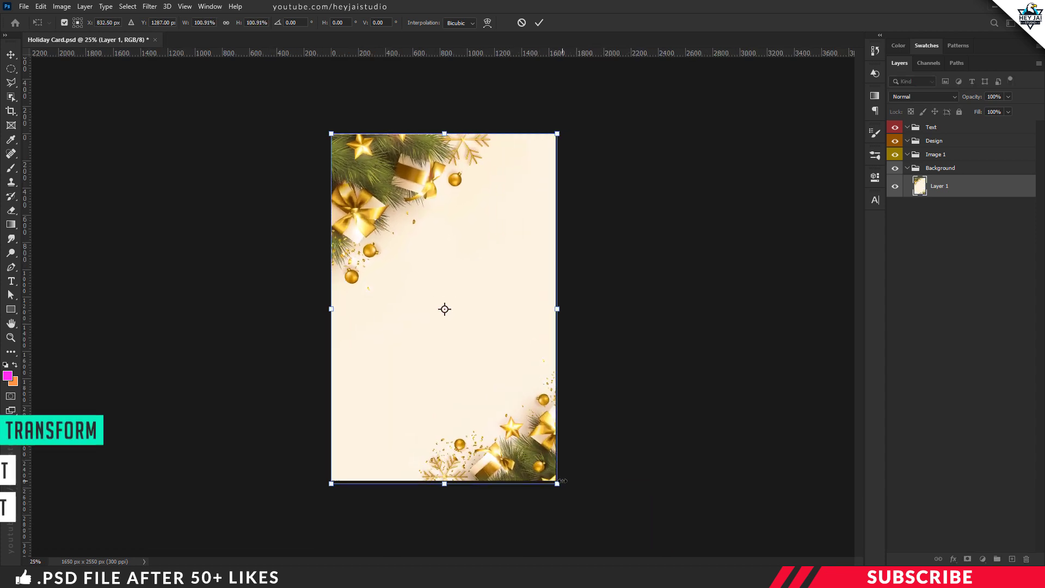
pyautogui.press('Return')
pyautogui.moveTo(425, 383)
pyautogui.mouseDown()
pyautogui.moveTo(443, 386)
pyautogui.moveTo(430, 384)
pyautogui.mouseUp()
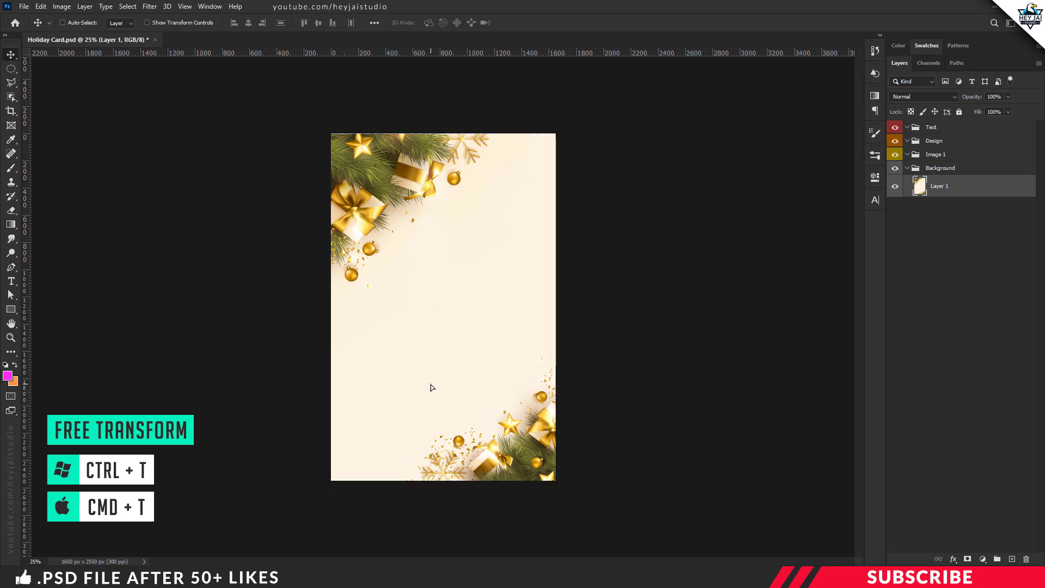
pyautogui.hotkey('ctrl', 't')
pyautogui.press('Return')
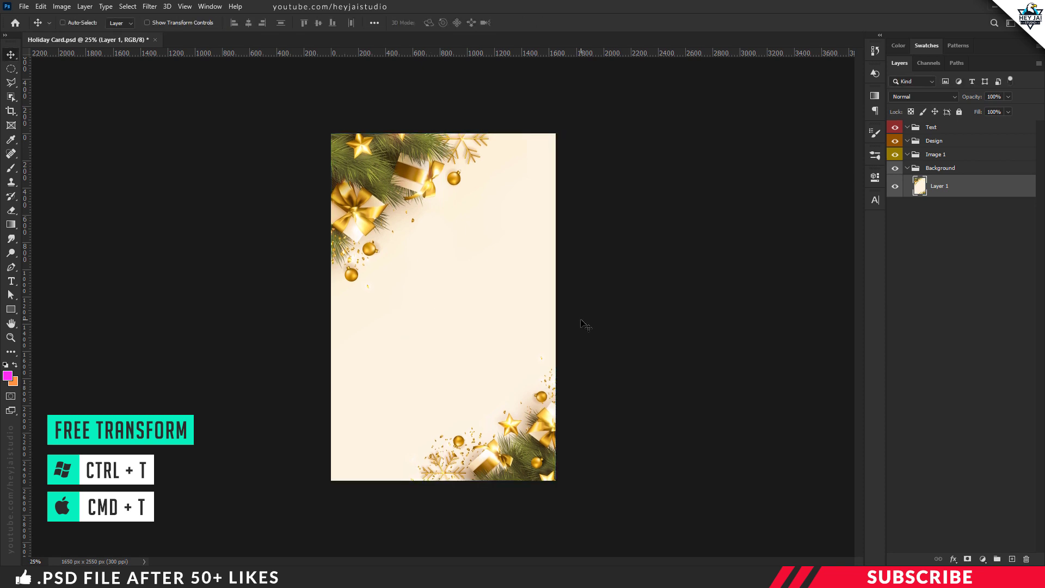
# - Add a new layer in the Image 1 group and set the foreground colour to 000000
pyautogui.click(932, 154)
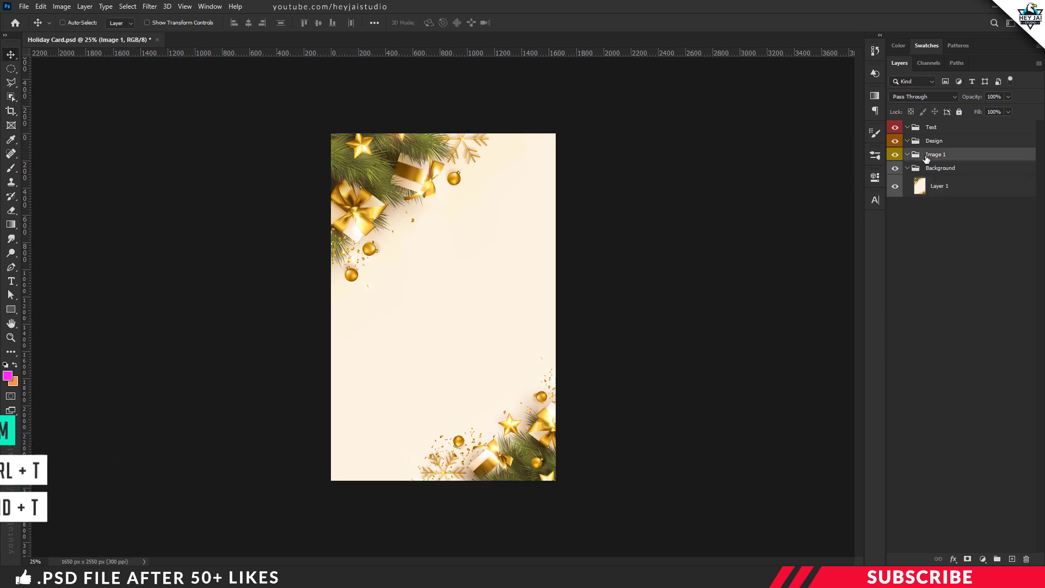
pyautogui.click(908, 169)
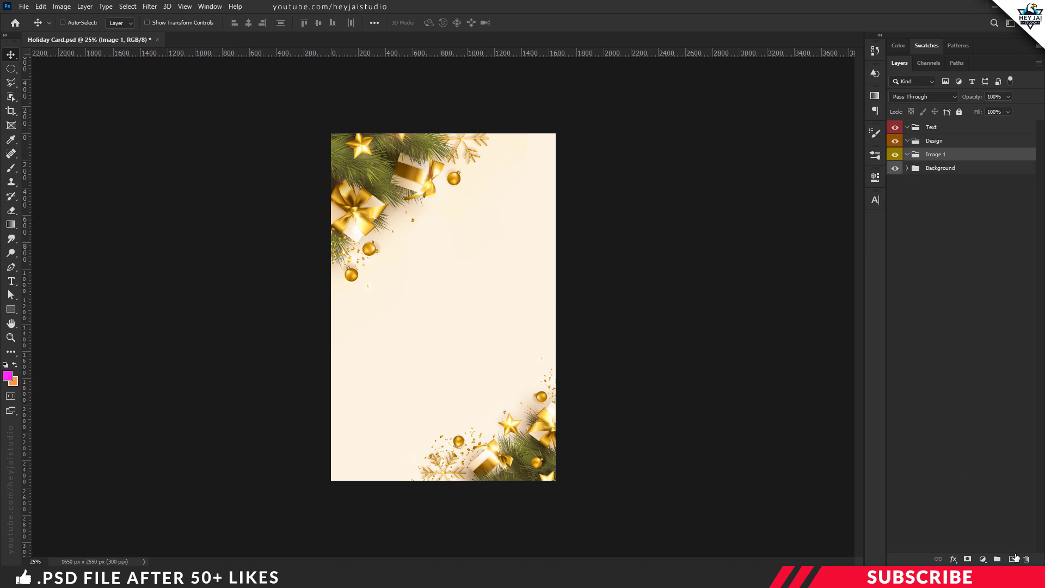
pyautogui.click(1011, 559)
pyautogui.click(8, 376)
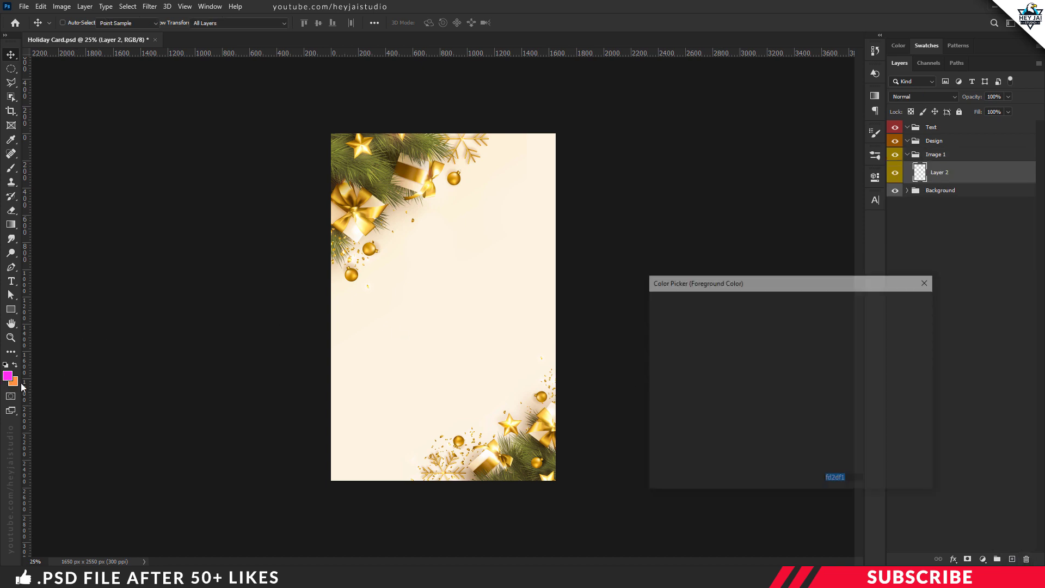
pyautogui.write('000000')
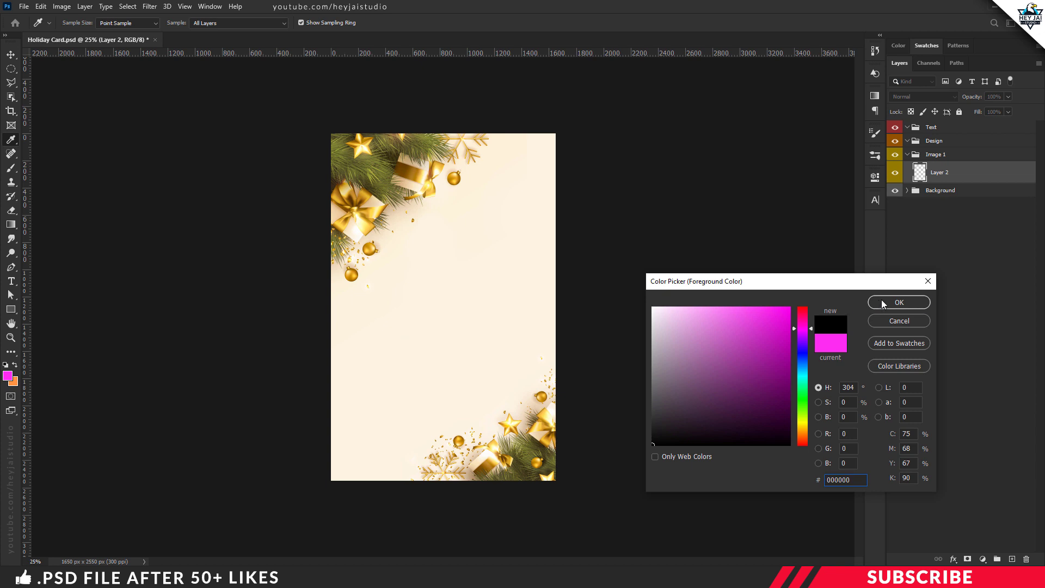
pyautogui.click(899, 303)
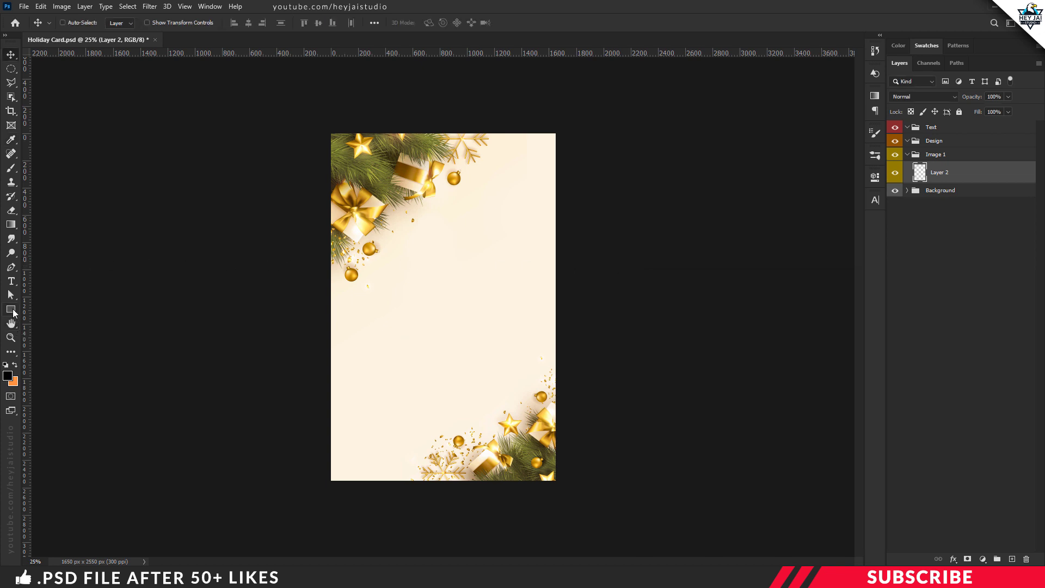
# - Draw an 892 px black circle with the Ellipse Tool and move it to the upper middle
pyautogui.click(16, 311)
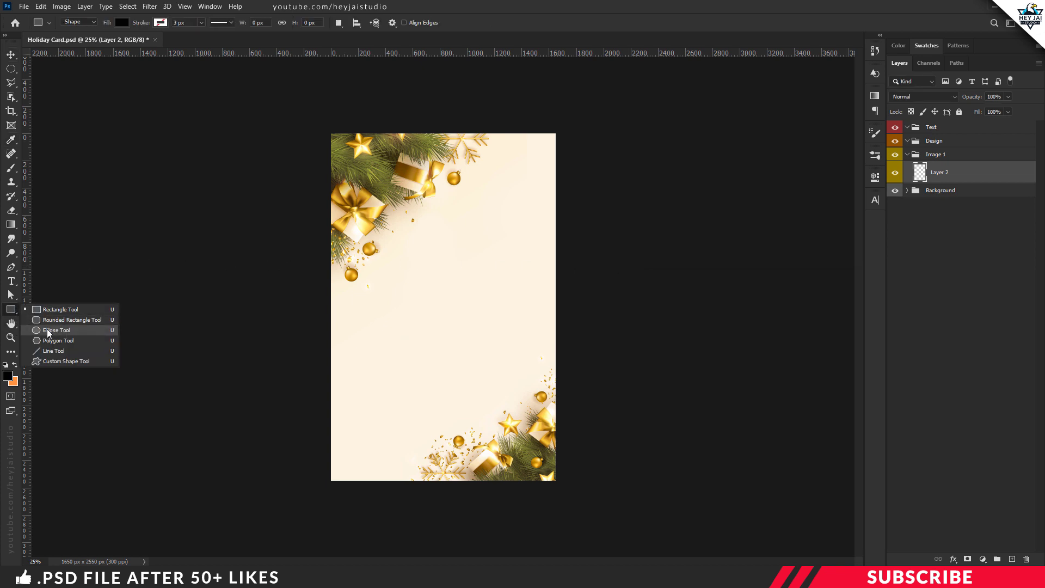
pyautogui.click(80, 331)
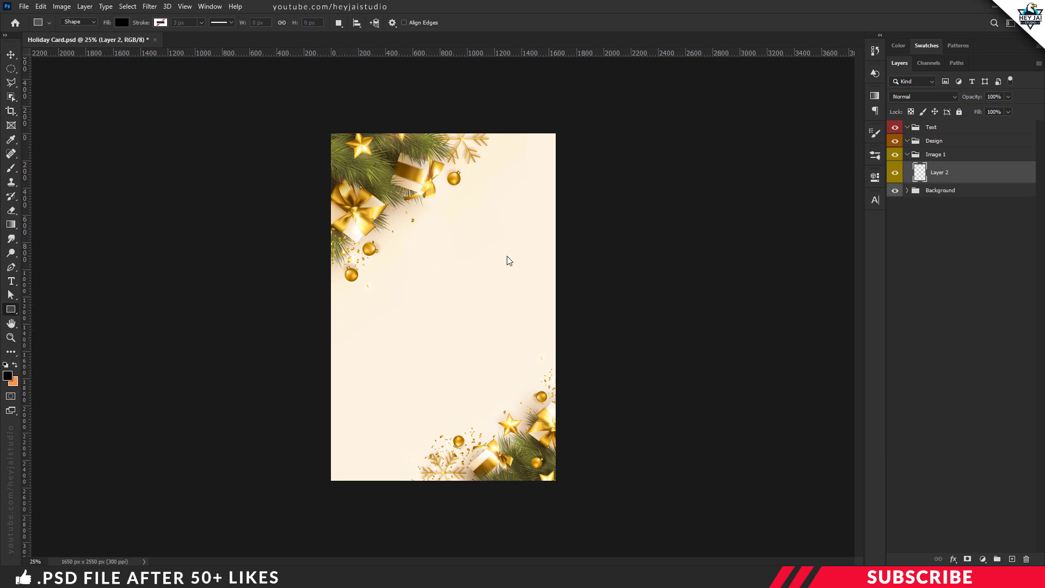
pyautogui.hotkey('ctrl', '+')
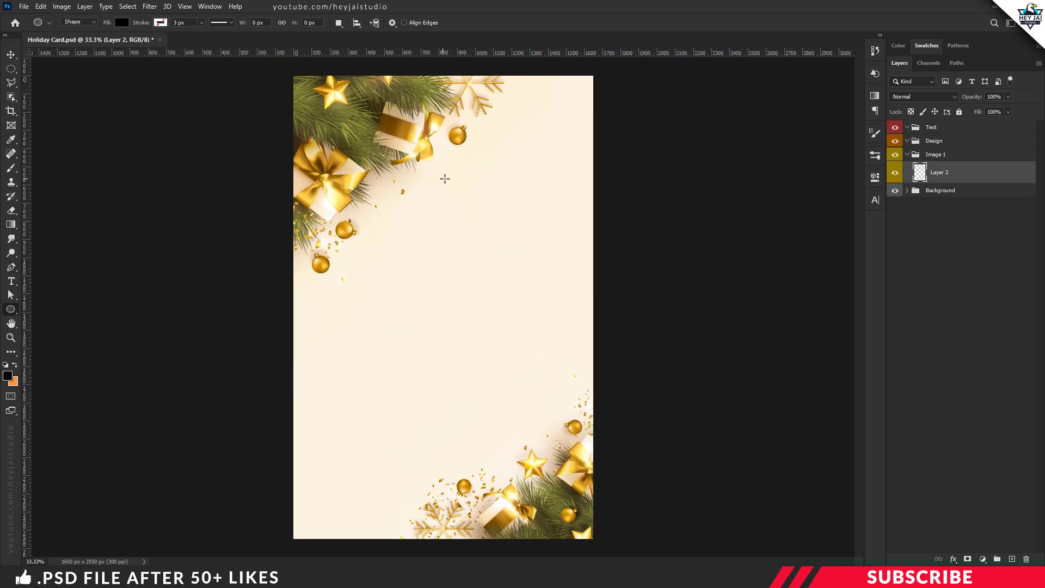
pyautogui.moveTo(429, 194); pyautogui.dragTo(592, 377)
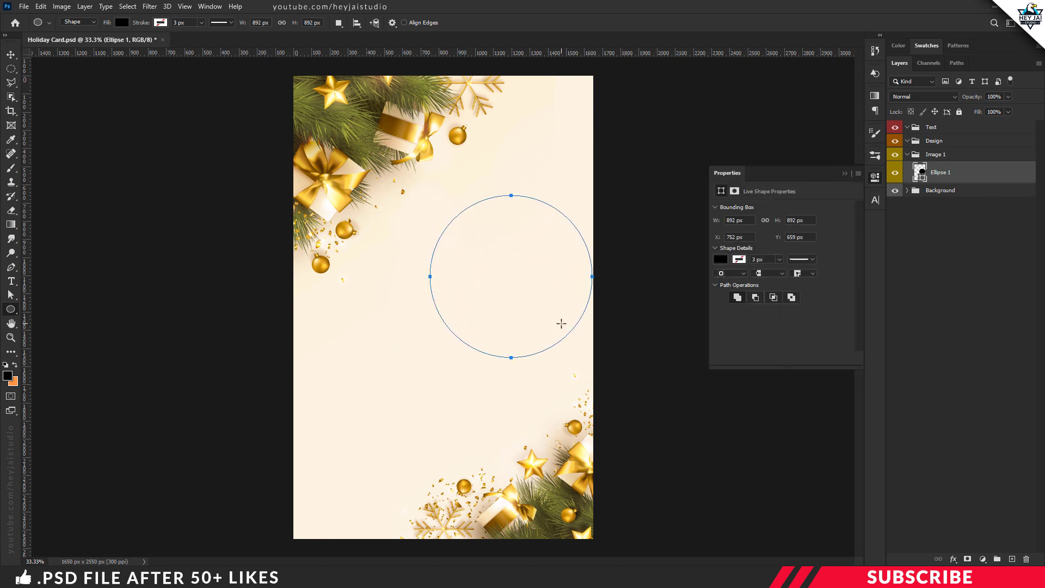
pyautogui.press('v')
pyautogui.moveTo(550, 293); pyautogui.dragTo(515, 273)
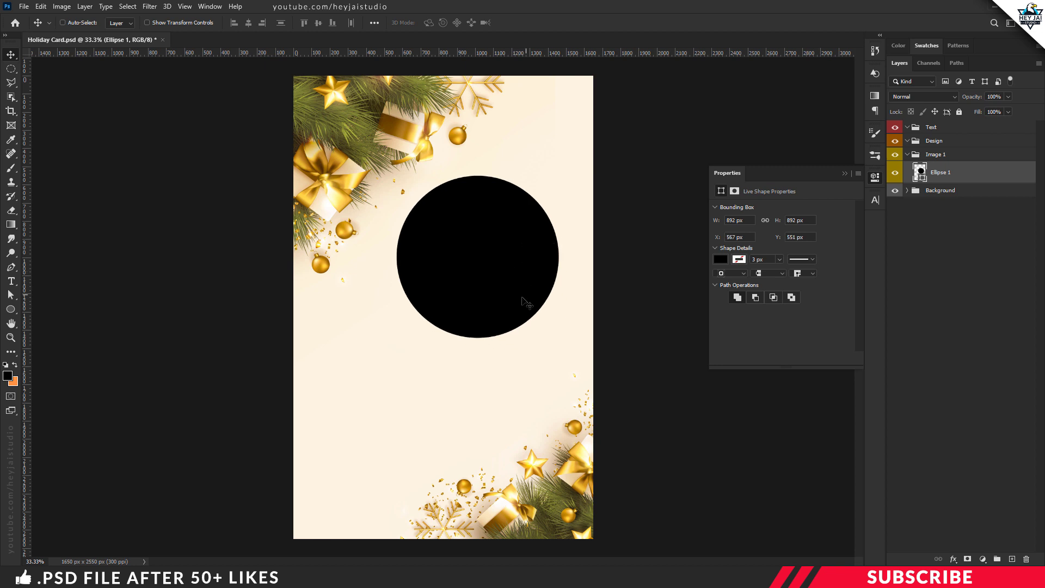
pyautogui.click(875, 178)
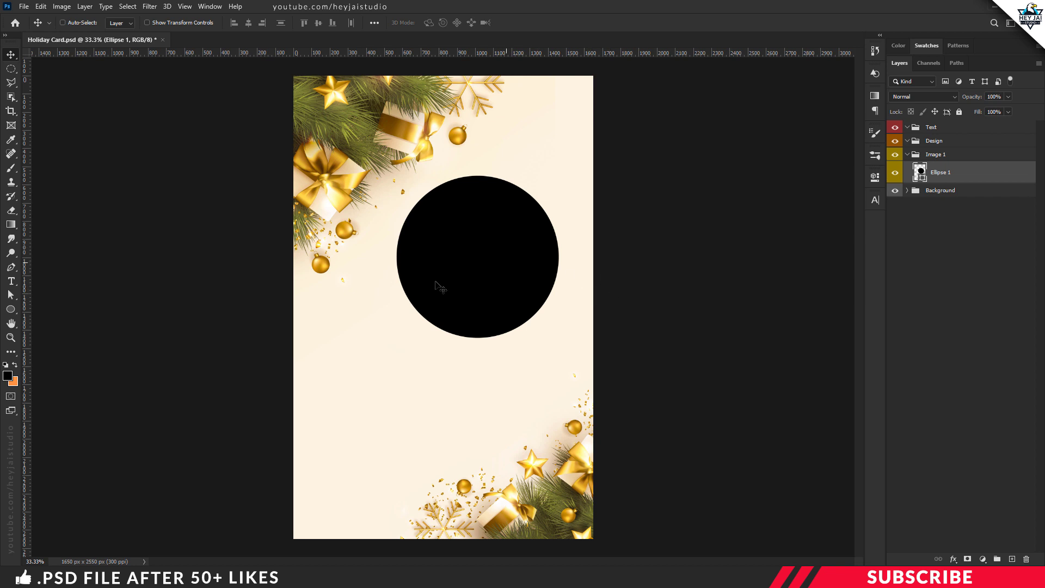
# - Open the family photo Image-1.jpg in Photoshop from the project folder
pyautogui.hotkey('alt', 'Tab')
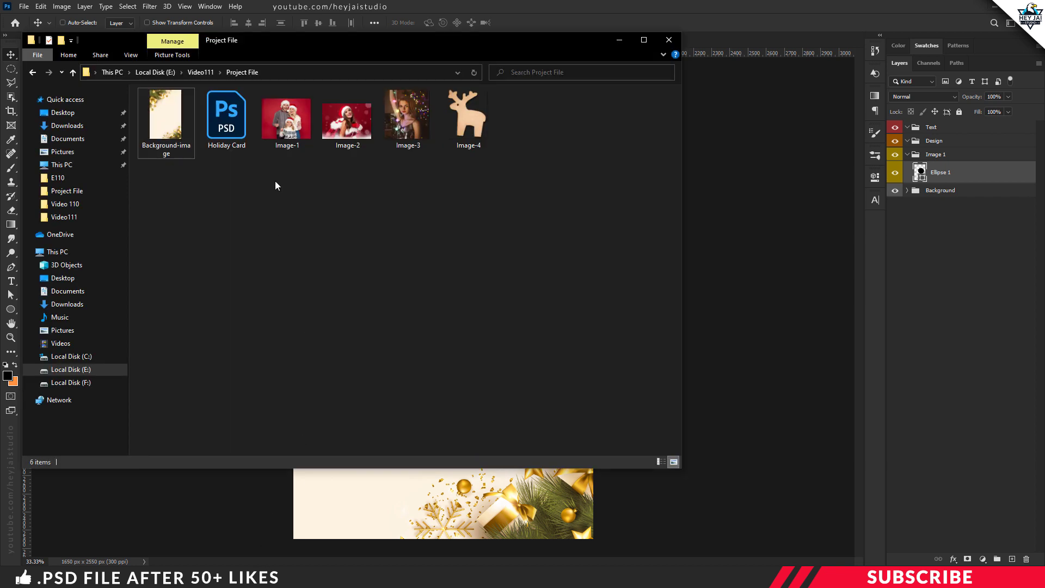
pyautogui.rightClick(291, 133)
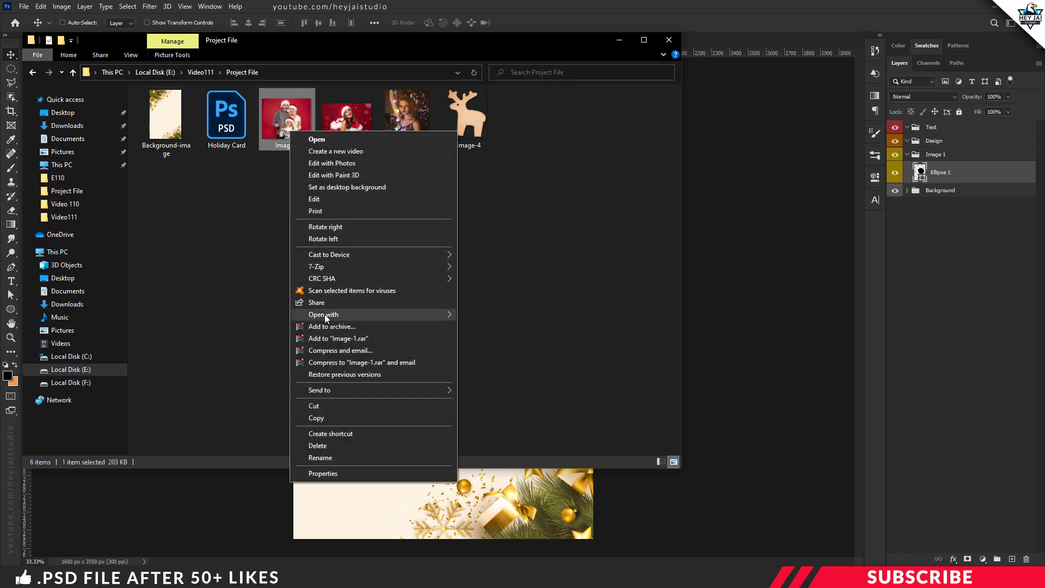
pyautogui.moveTo(324, 315)
pyautogui.click(478, 318)
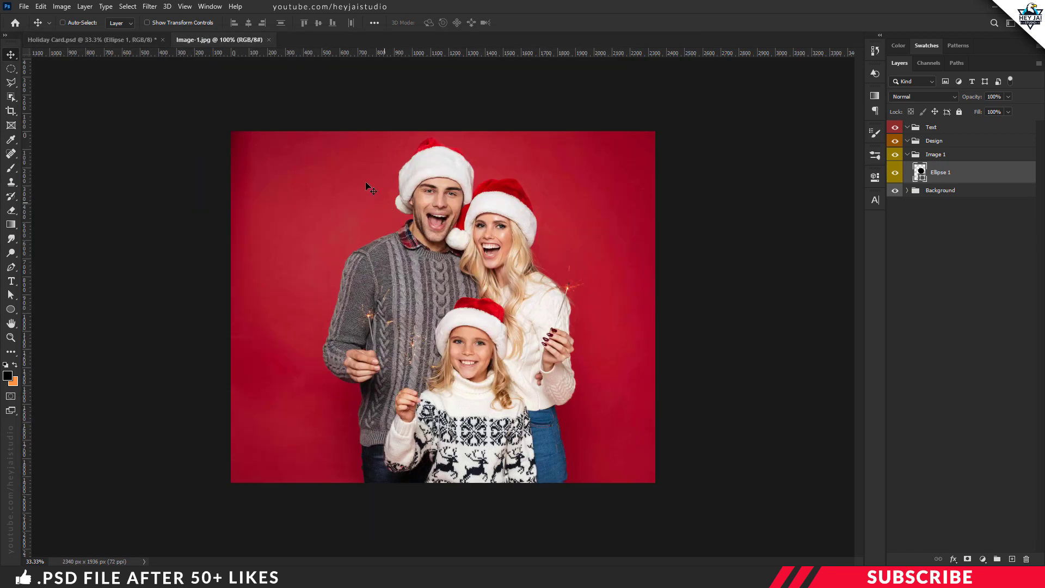
# - Bring the family photo into Holiday Card as Layer 2 and close its source window
pyautogui.moveTo(240, 43); pyautogui.dragTo(267, 92)
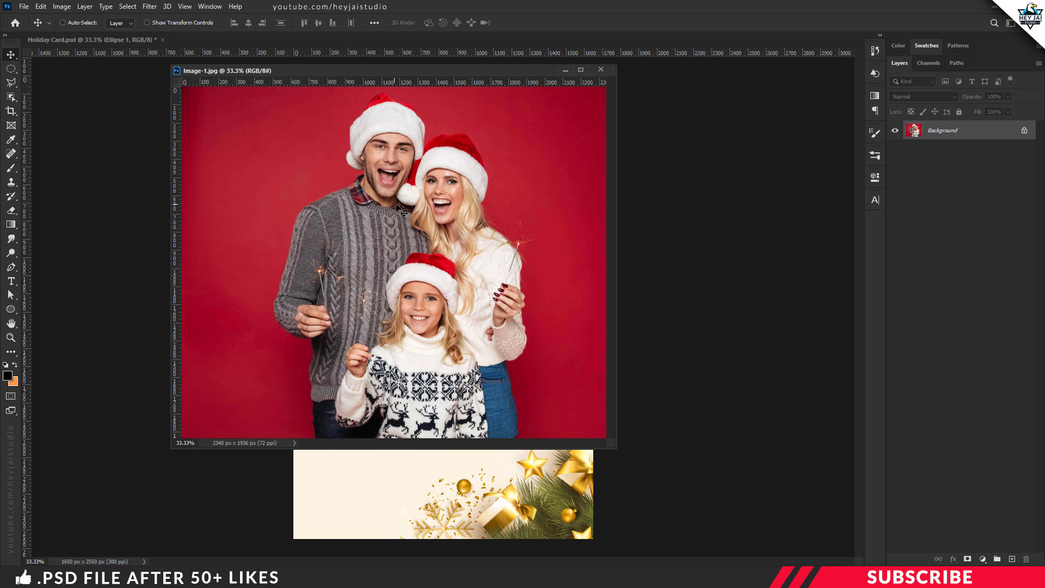
pyautogui.click(630, 211)
pyautogui.click(601, 70)
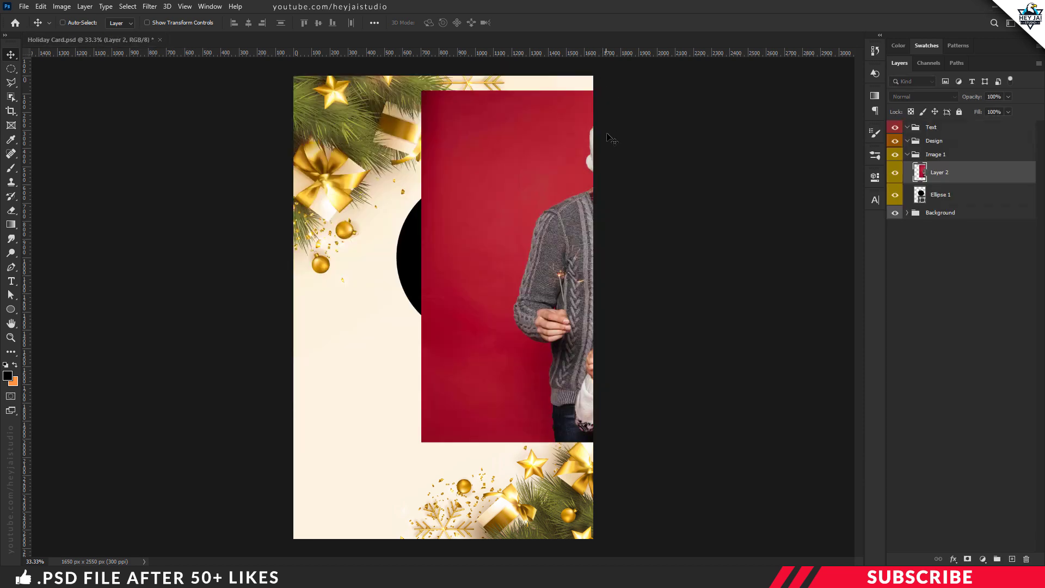
pyautogui.moveTo(516, 184); pyautogui.dragTo(457, 191)
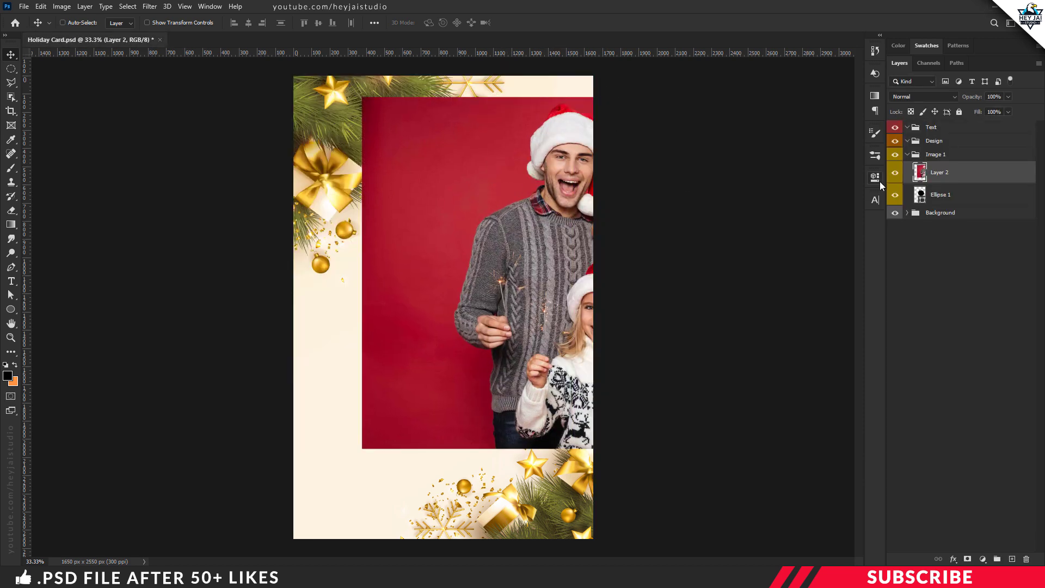
pyautogui.click(894, 172)
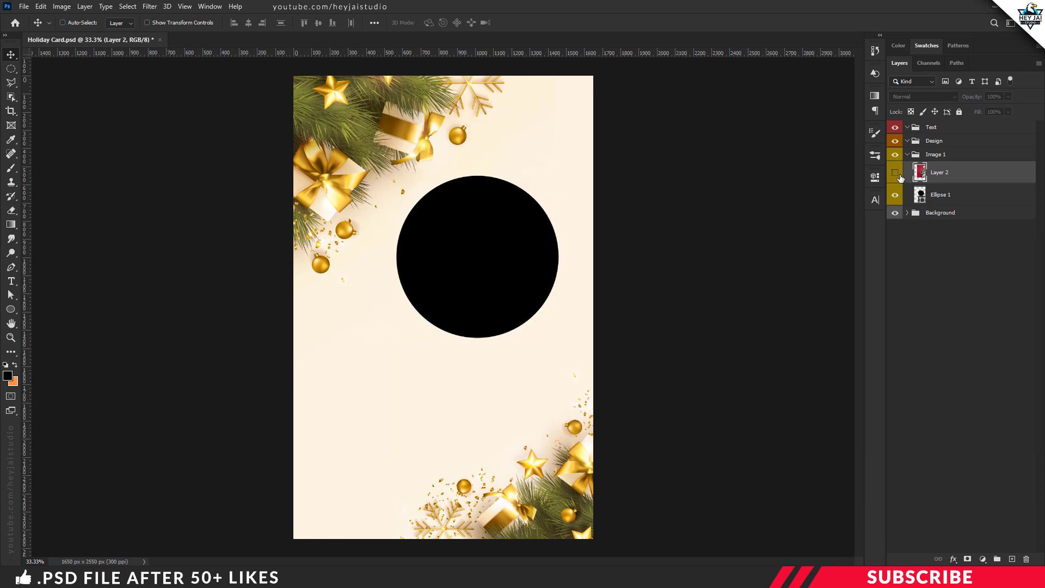
pyautogui.click(894, 173)
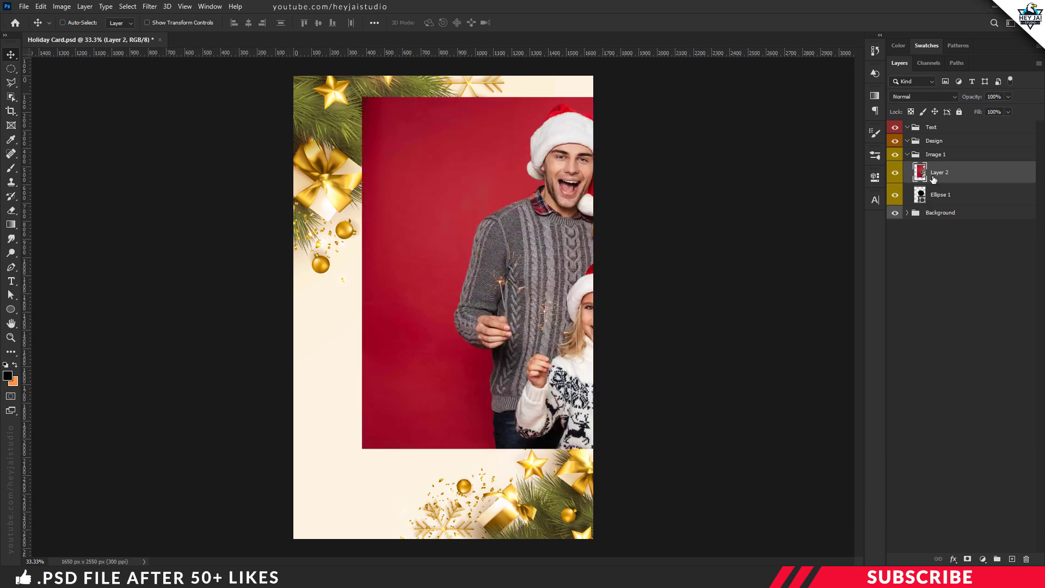
# - Clip the photo to the black circle and scale it to about 52% so the family fits
pyautogui.rightClick(962, 177)
pyautogui.click(864, 314)
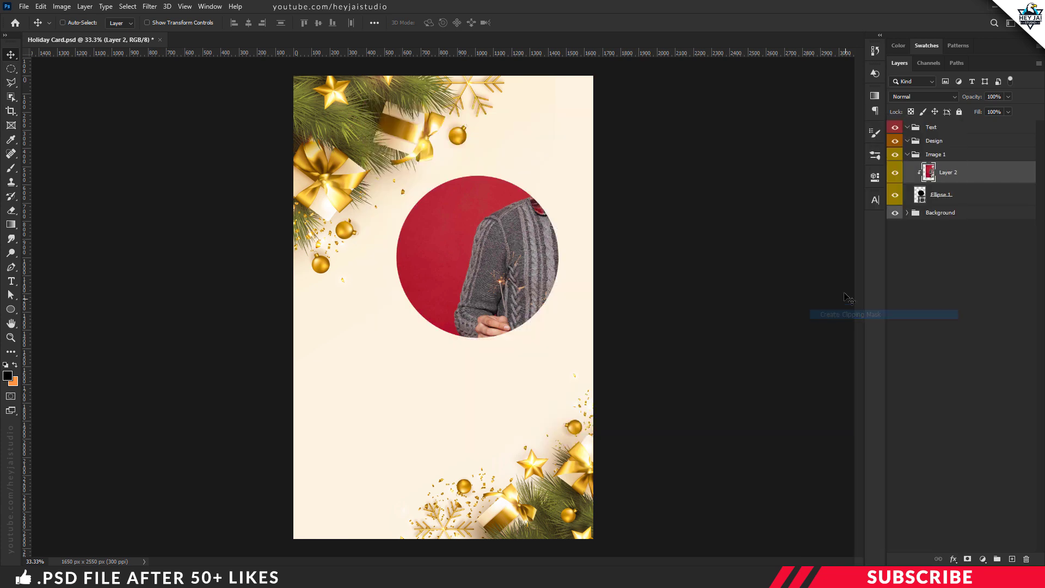
pyautogui.moveTo(525, 248); pyautogui.dragTo(469, 291)
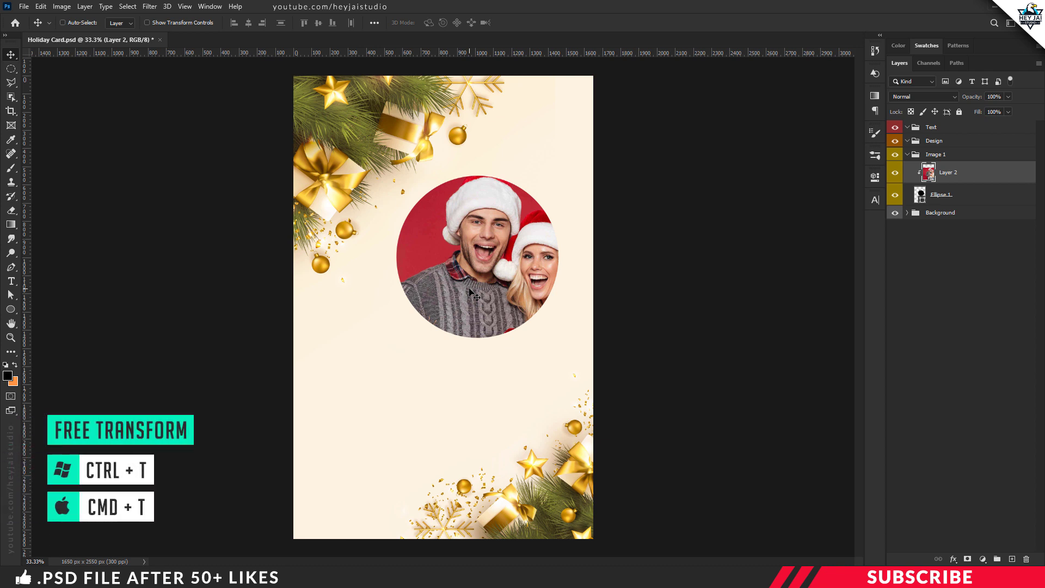
pyautogui.press('ctrl')
pyautogui.hotkey('ctrl', 't')
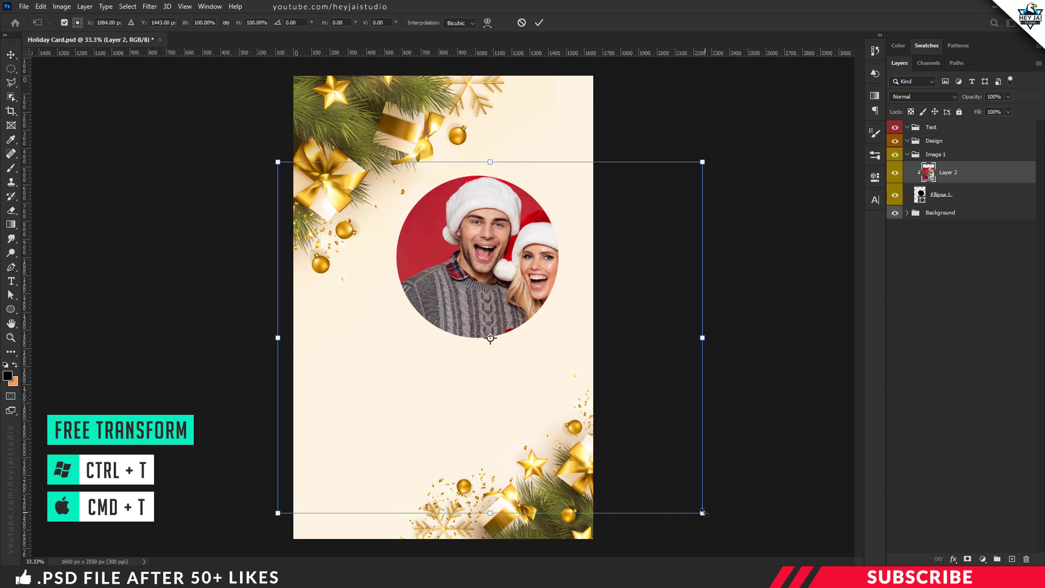
pyautogui.moveTo(691, 509); pyautogui.dragTo(495, 348)
pyautogui.moveTo(455, 284); pyautogui.dragTo(530, 298)
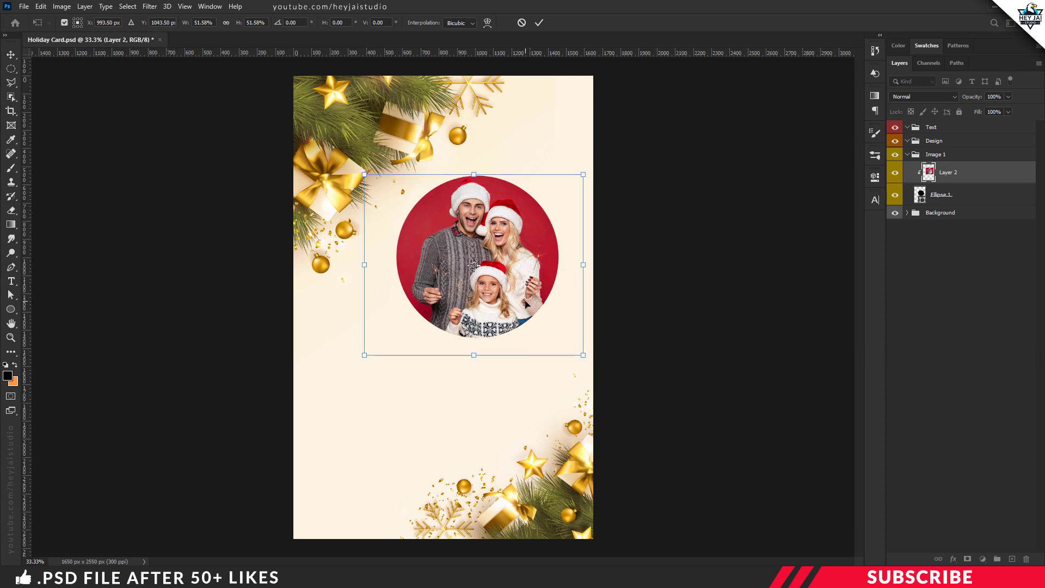
pyautogui.press('Return')
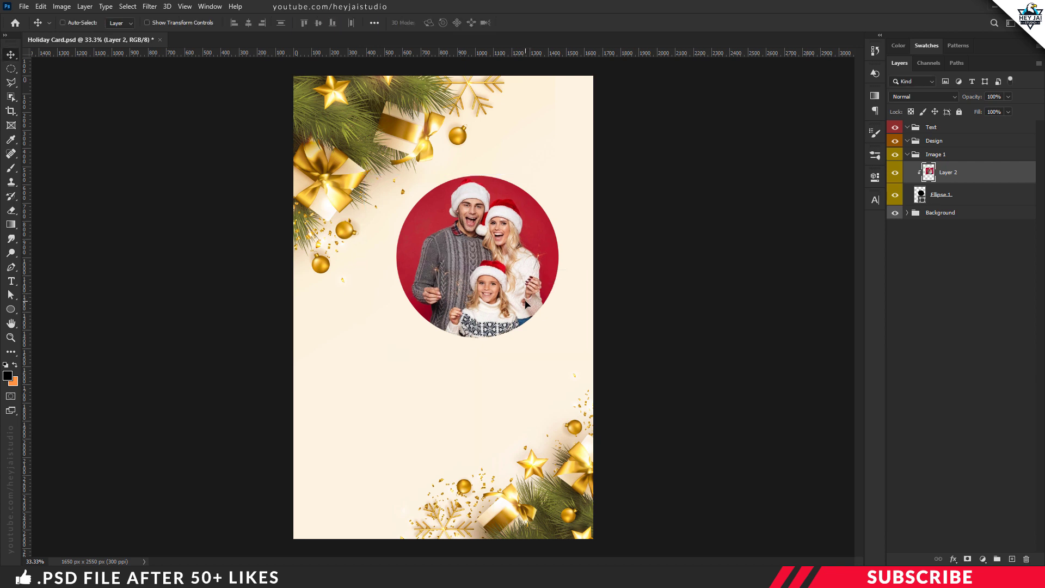
# - Zoom the card to 50% and select the Ellipse 1 layer
pyautogui.hotkey('ctrl', '+')
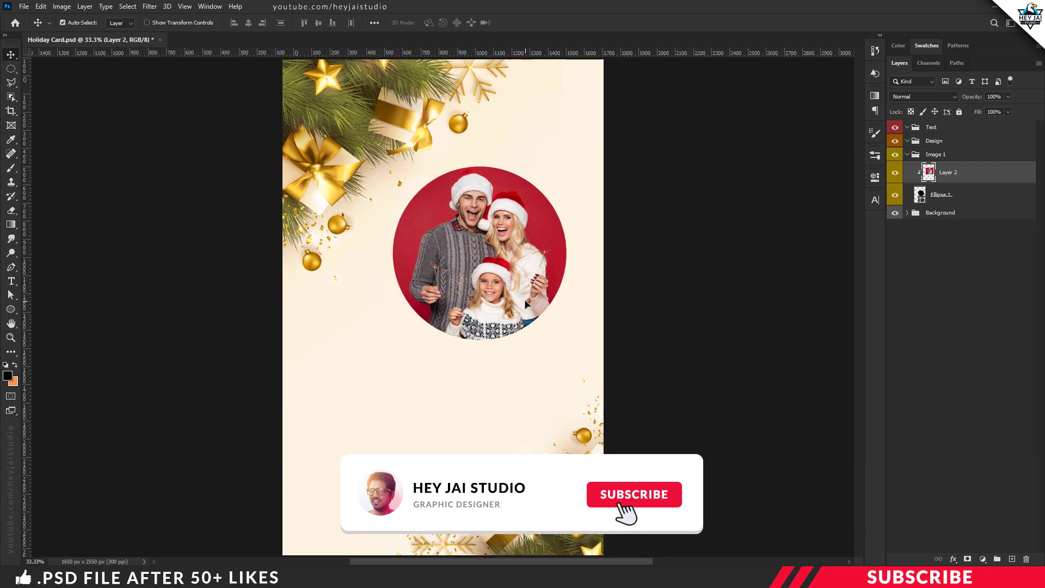
pyautogui.scroll(1, 537, 298)
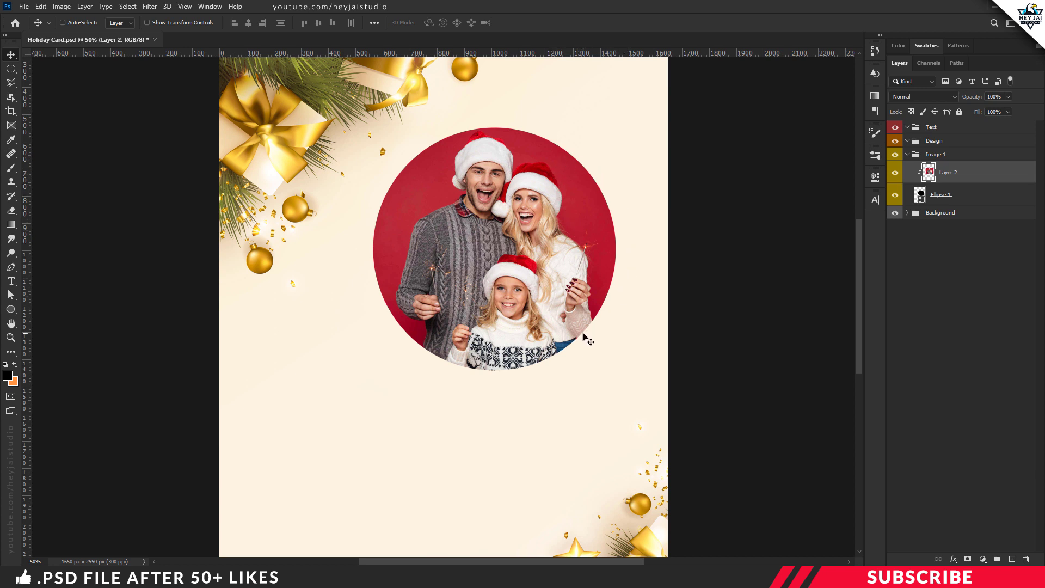
pyautogui.click(933, 202)
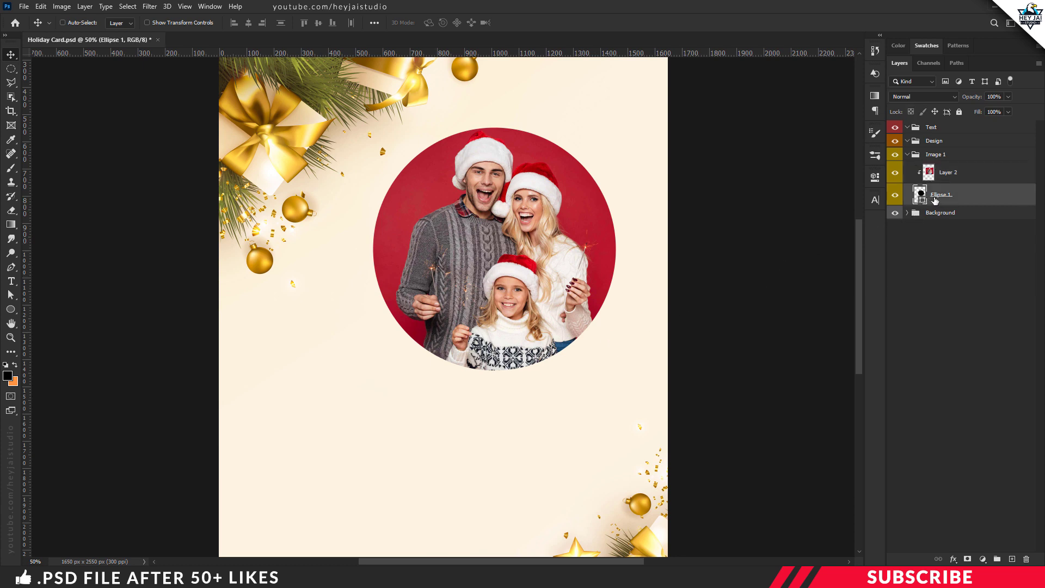
# - Open Ellipse 1's Blending Options and enable a Drop Shadow in Normal blend mode
pyautogui.rightClick(942, 200)
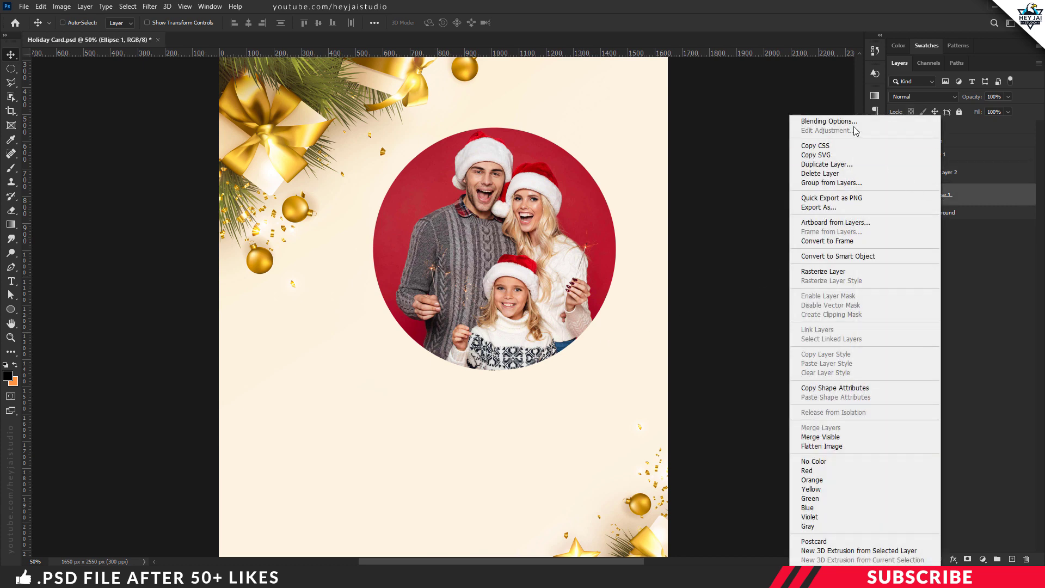
pyautogui.click(850, 121)
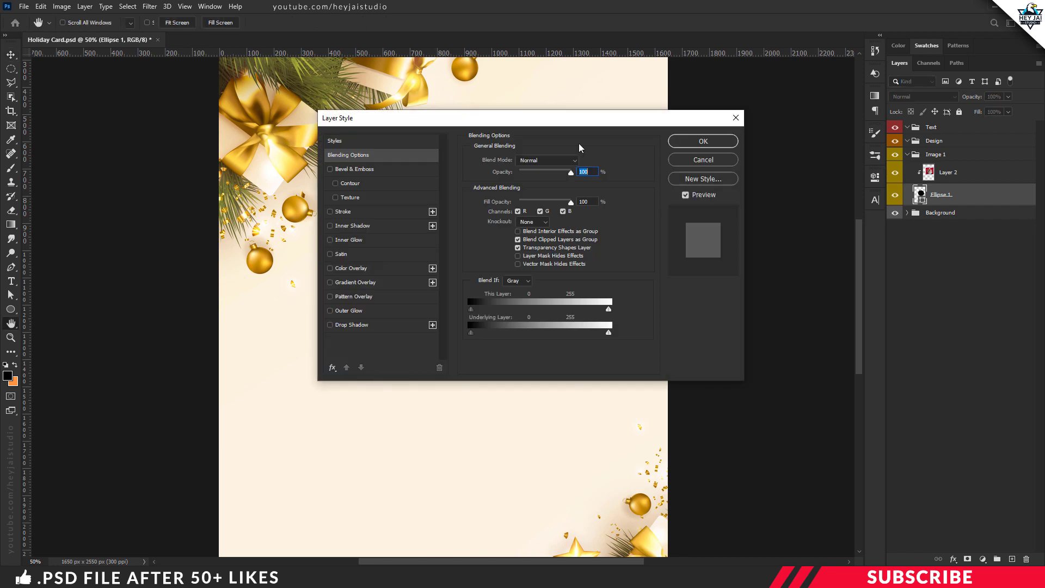
pyautogui.moveTo(577, 125); pyautogui.dragTo(872, 94)
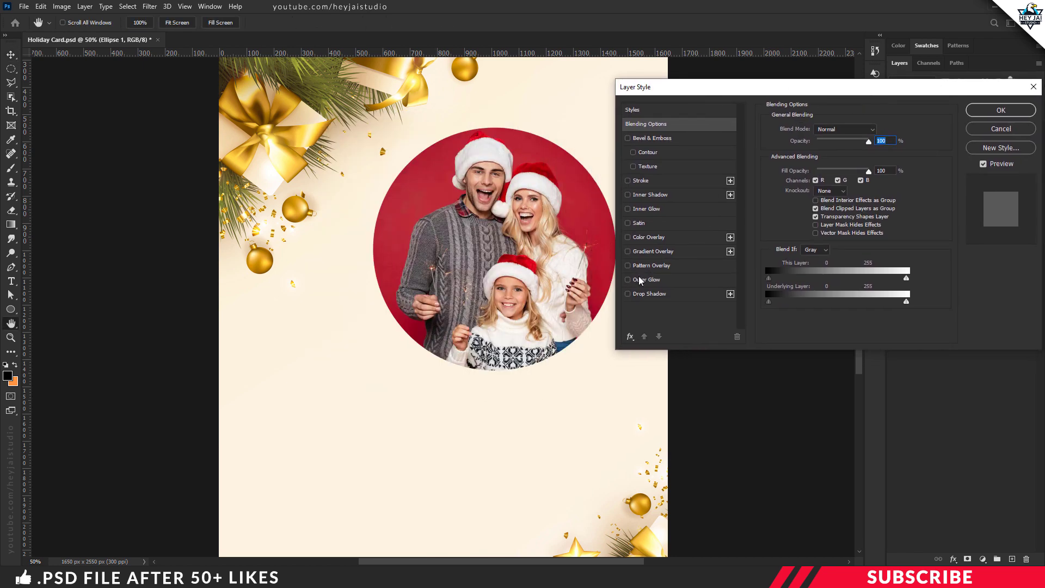
pyautogui.click(654, 294)
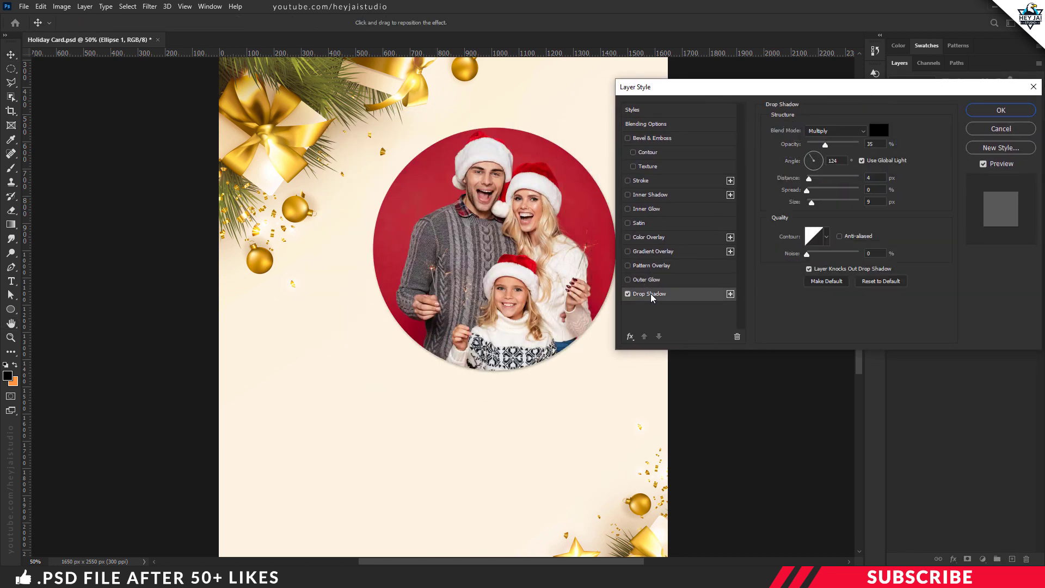
pyautogui.click(829, 133)
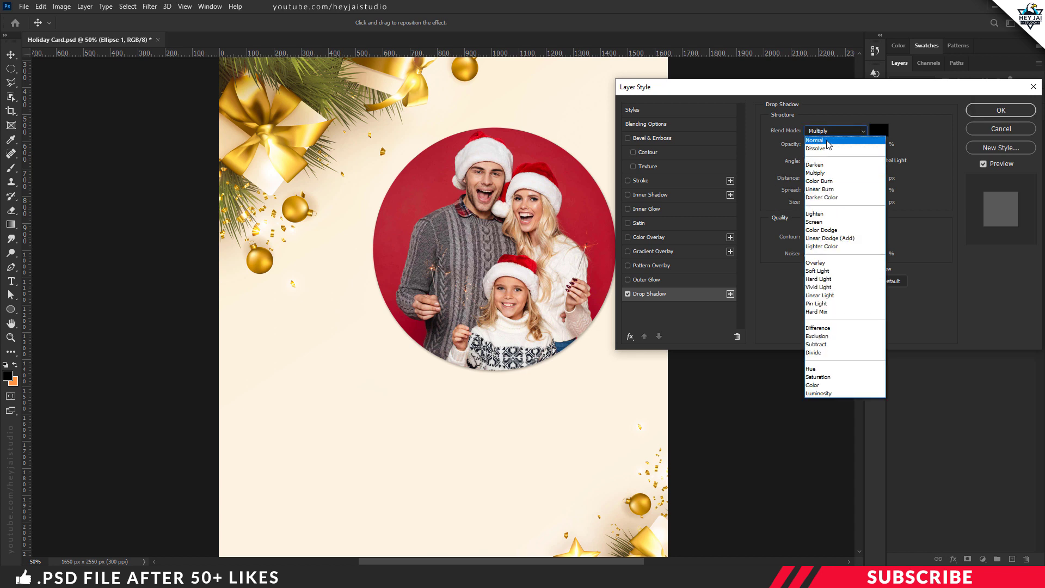
pyautogui.click(826, 141)
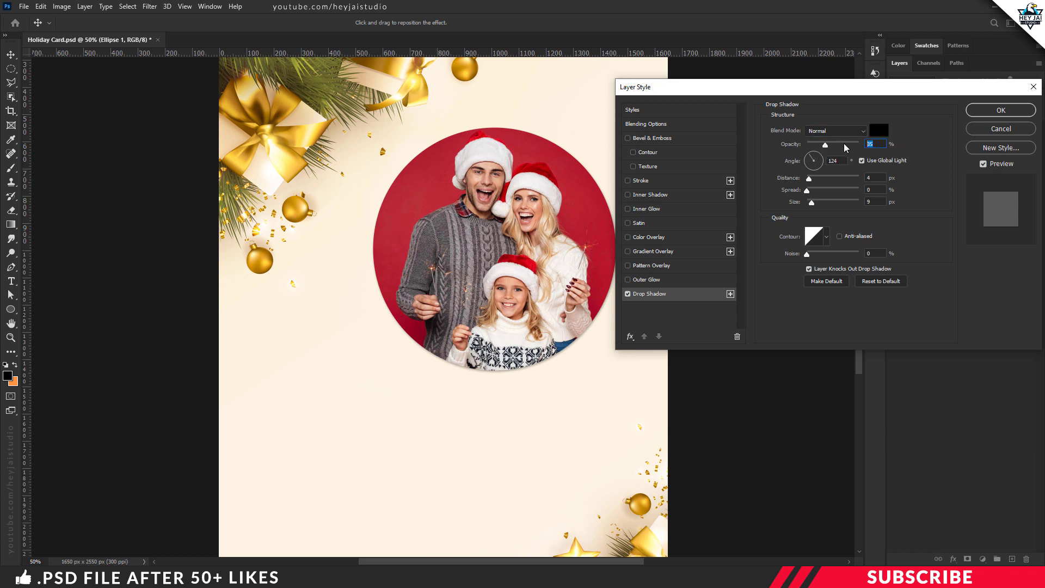
# - Set the shadow to 45% opacity, 14 px distance, 3% spread and 10 px size, and enable Stroke
pyautogui.write('45')
pyautogui.click(813, 162)
pyautogui.write('14')
pyautogui.press('Tab')
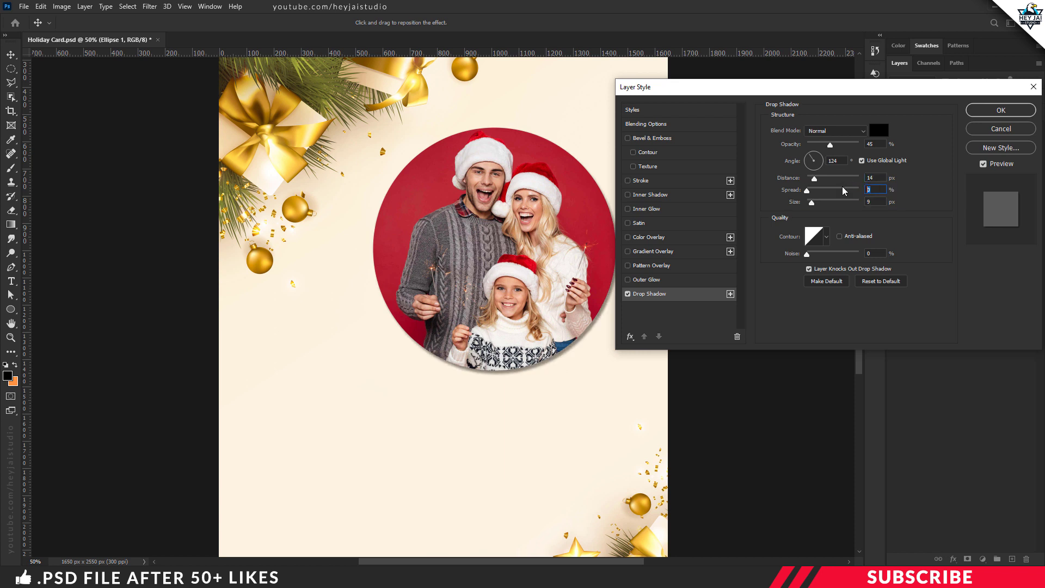
pyautogui.write('3')
pyautogui.write('10')
pyautogui.moveTo(847, 94); pyautogui.dragTo(866, 93)
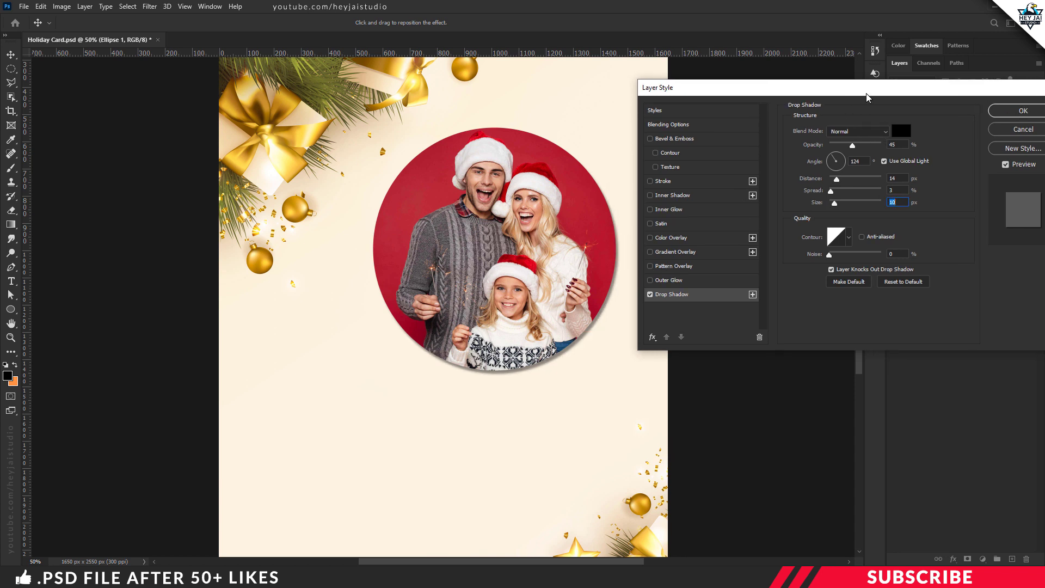
pyautogui.click(650, 294)
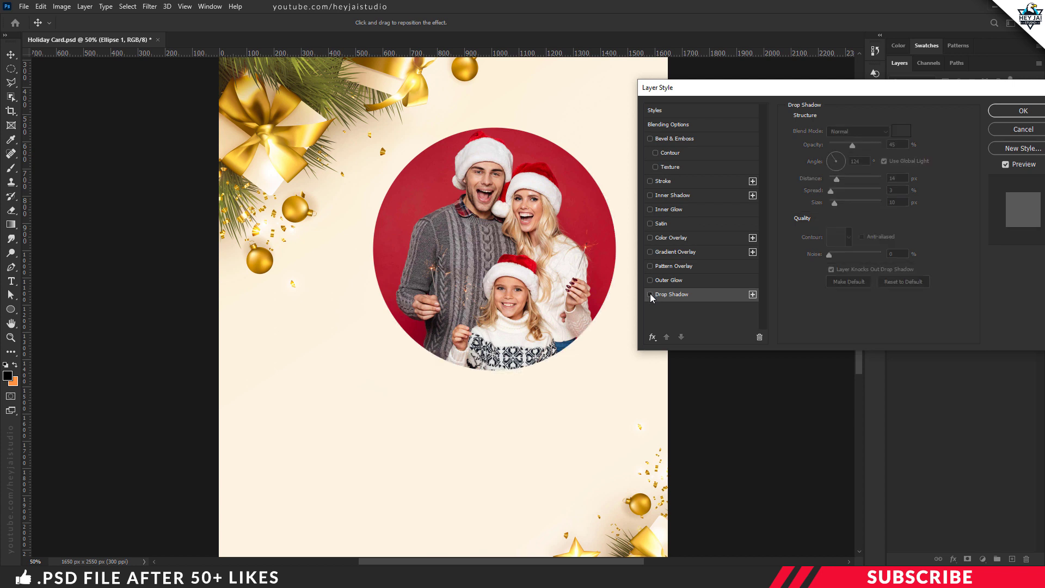
pyautogui.click(650, 294)
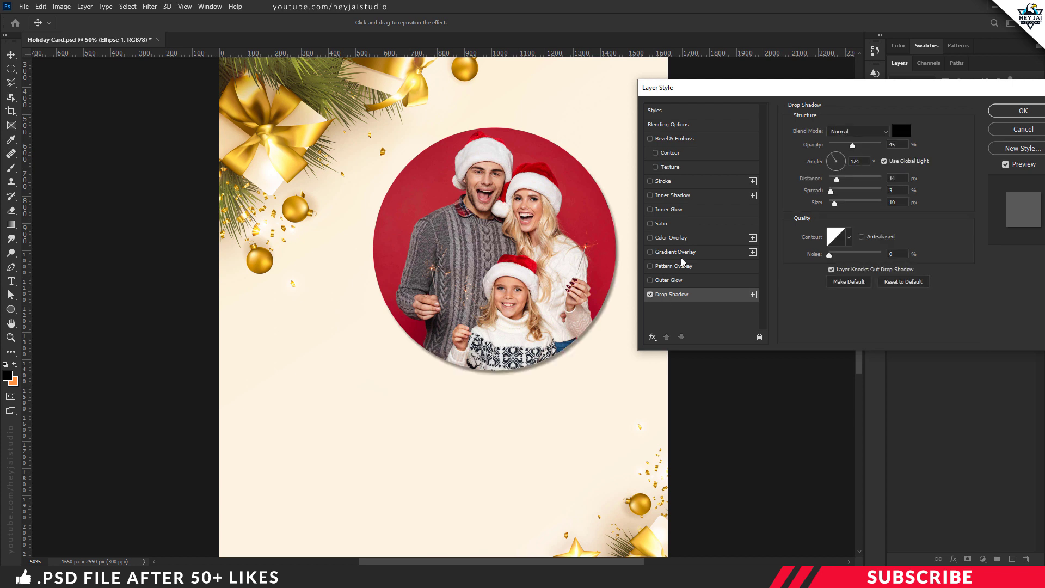
pyautogui.click(664, 182)
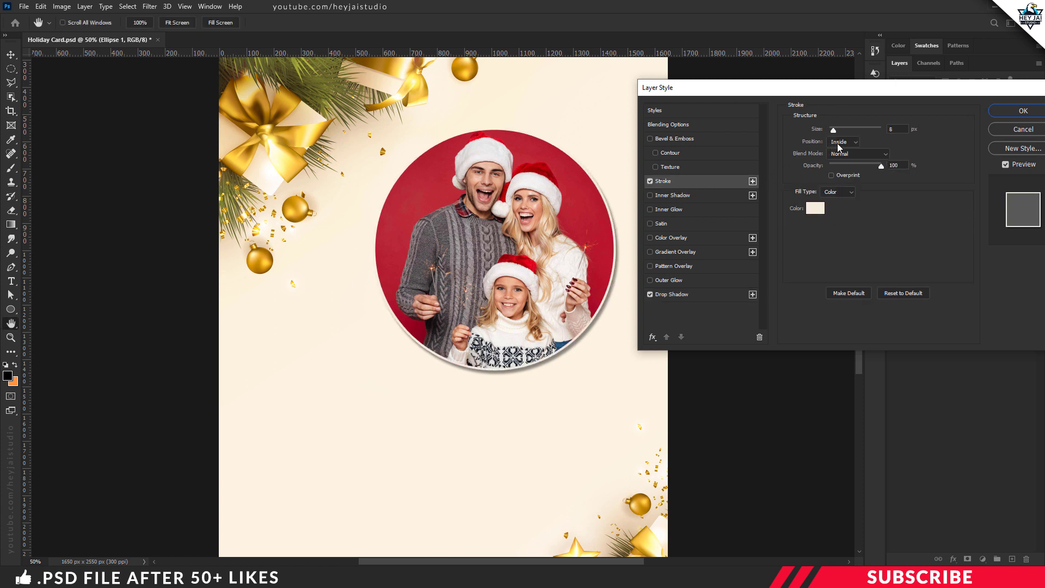
# - Give the circle's stroke a 14 px size positioned Inside
pyautogui.moveTo(897, 129); pyautogui.dragTo(868, 128)
pyautogui.write('14')
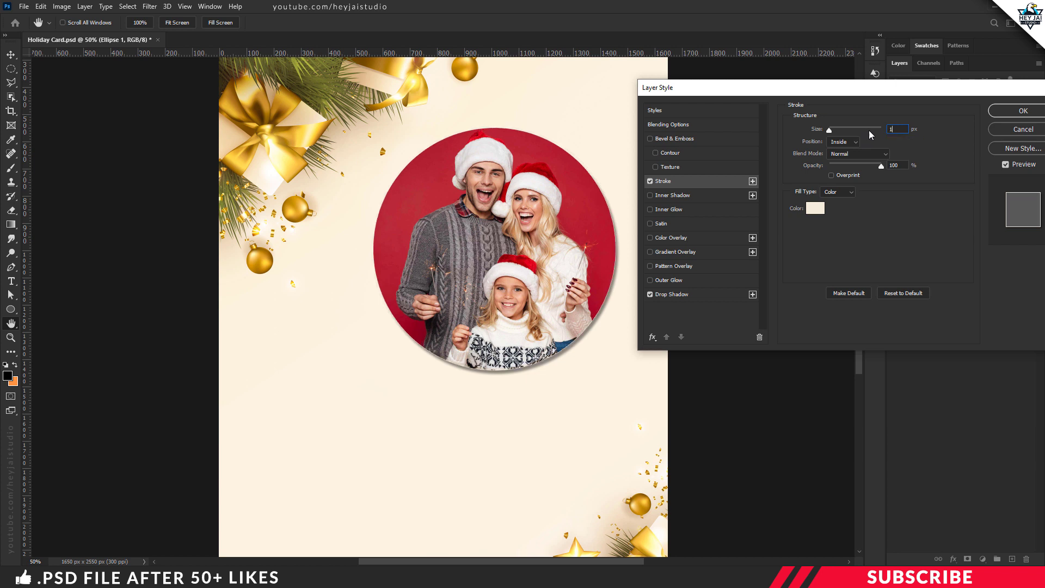
pyautogui.click(857, 142)
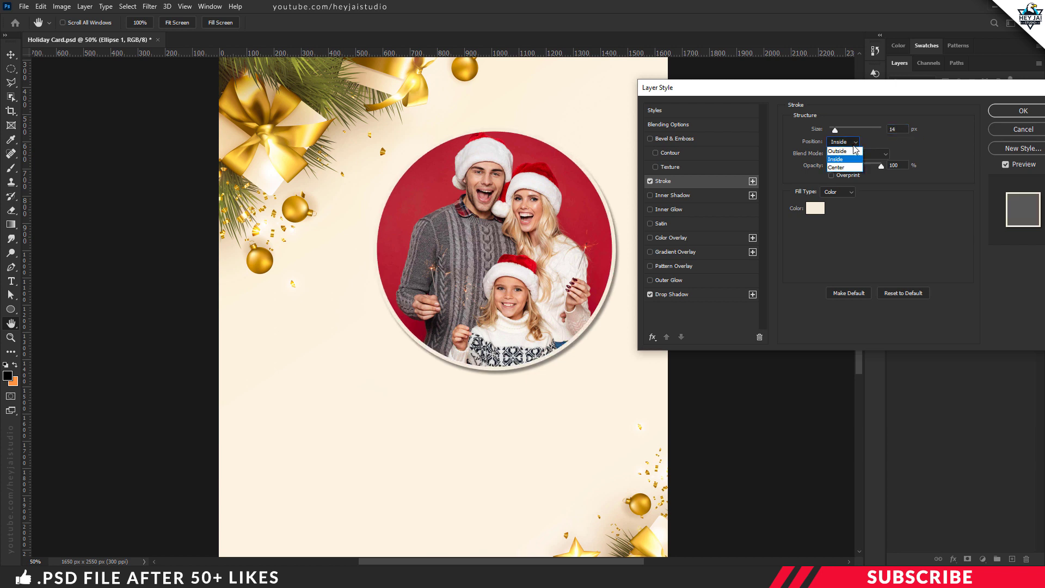
pyautogui.click(844, 156)
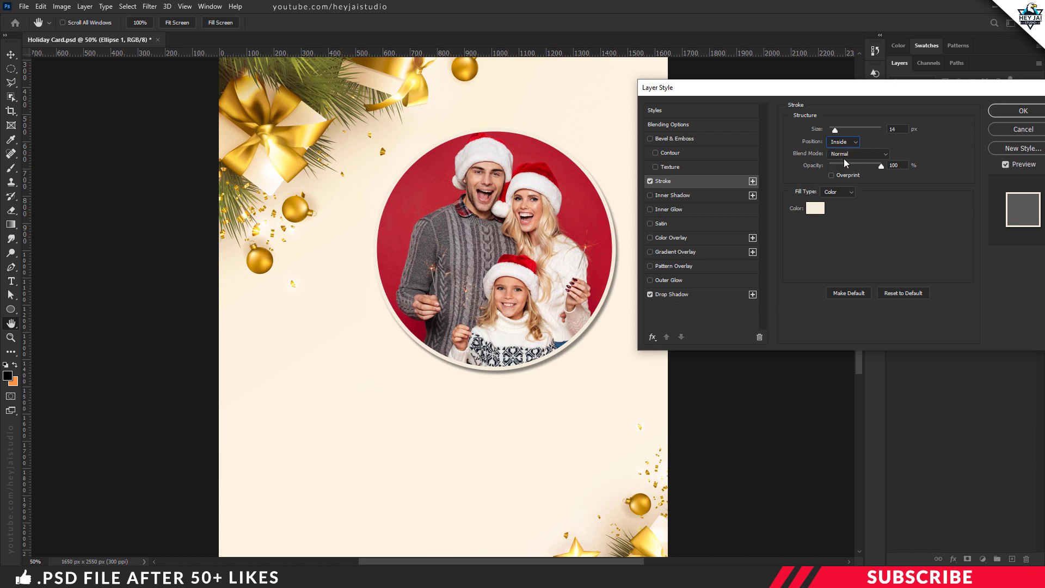
# - Make the stroke cream #fcf5eb, apply the layer style, and hide the effects to compare
pyautogui.click(815, 209)
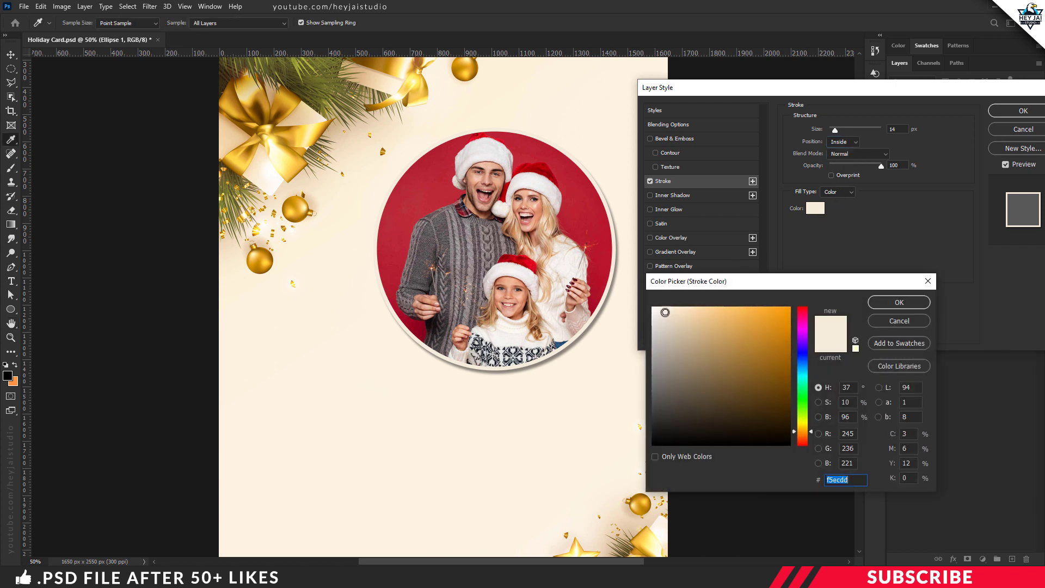
pyautogui.write('faf3e8')
pyautogui.click(661, 308)
pyautogui.click(898, 302)
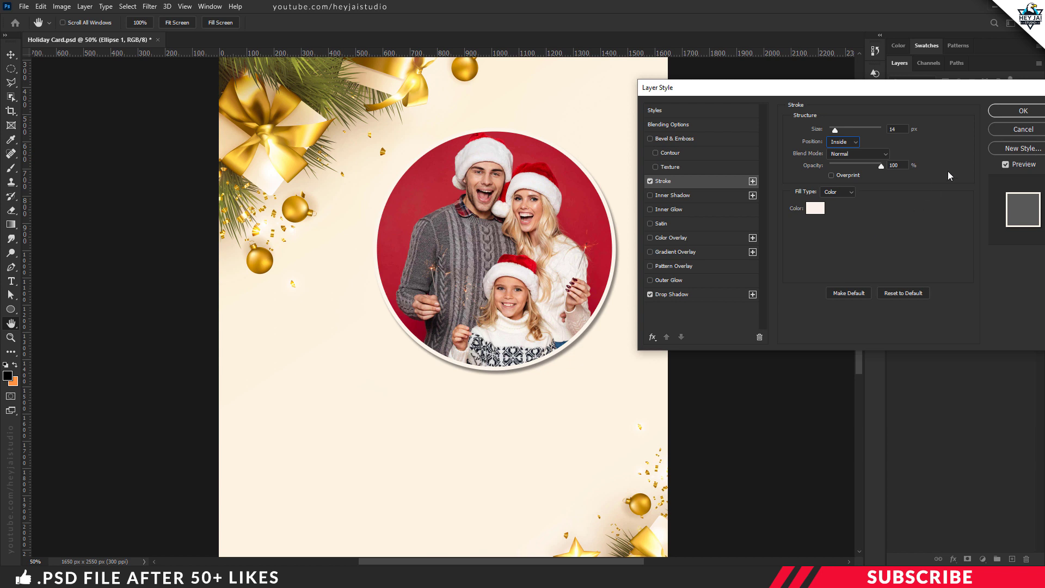
pyautogui.click(1001, 112)
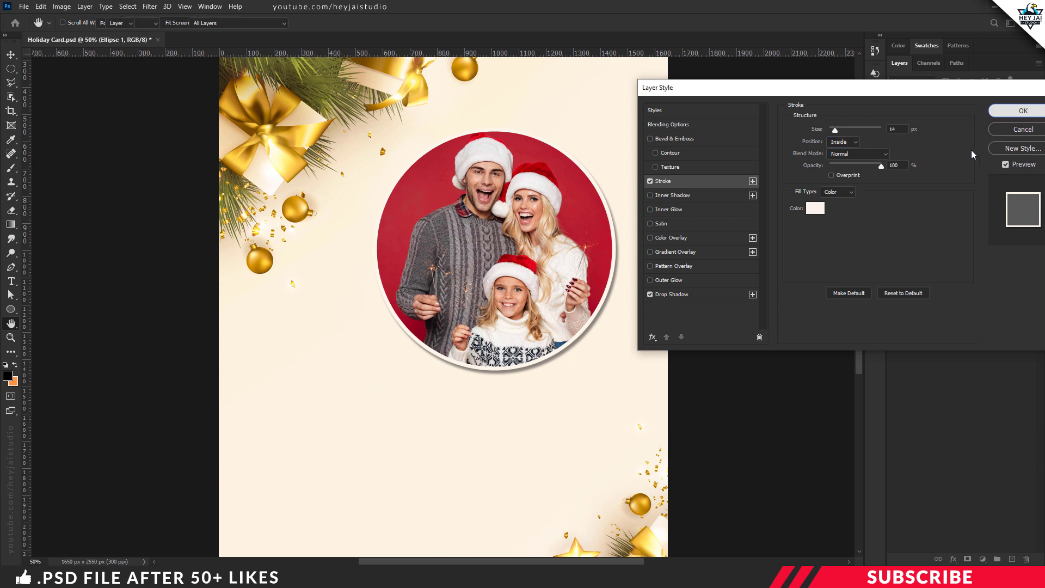
pyautogui.click(925, 211)
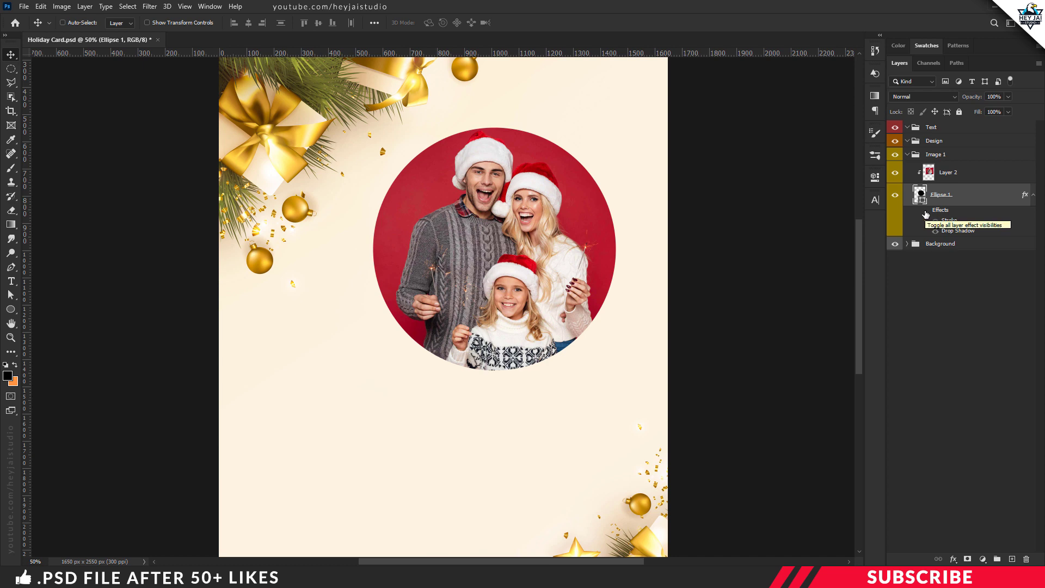
# - Show Ellipse 1's stroke and shadow again, zoom out, and collapse the Image 1 group
pyautogui.click(926, 212)
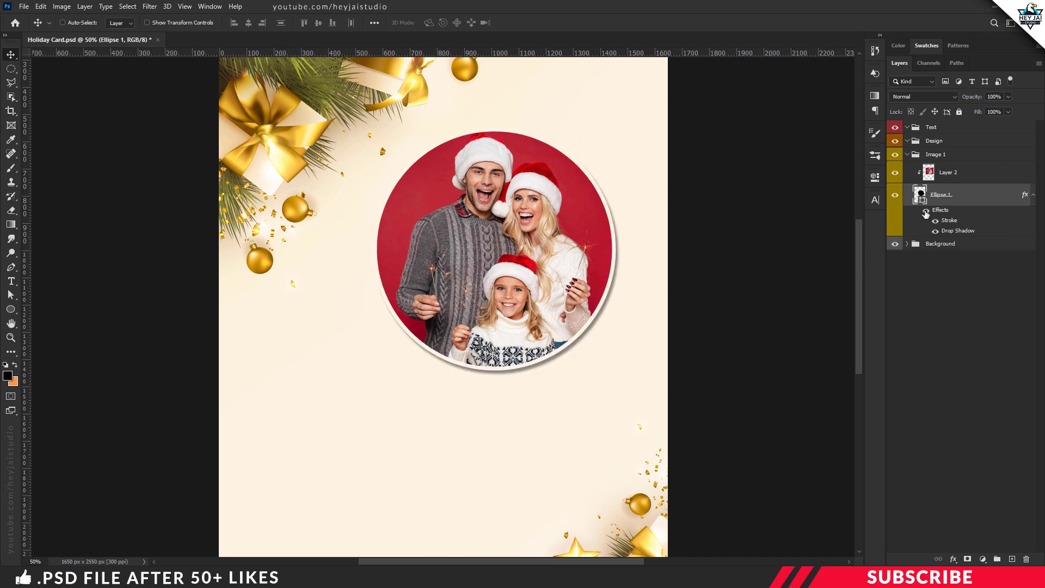
pyautogui.hotkey('ctrl', '-')
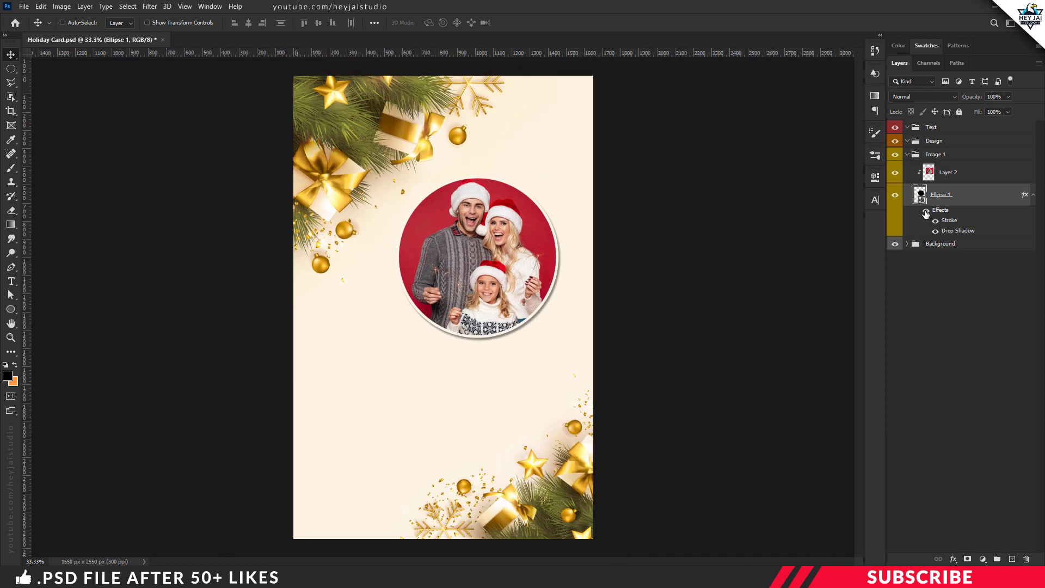
pyautogui.click(907, 155)
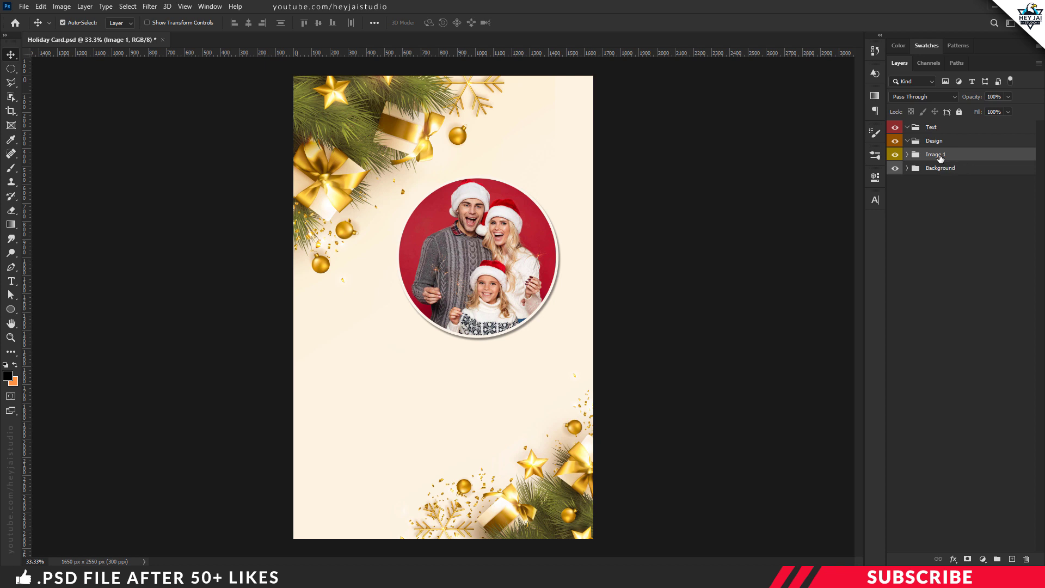
# - Duplicate the Image 1 group and rename the copy Image 2
pyautogui.hotkey('ctrl', 'j')
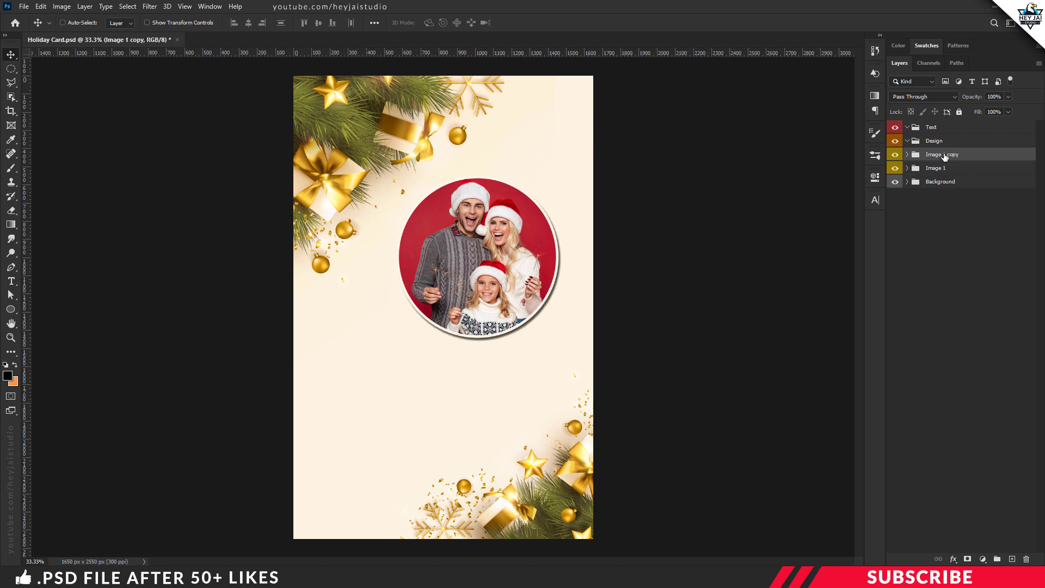
pyautogui.doubleClick(944, 156)
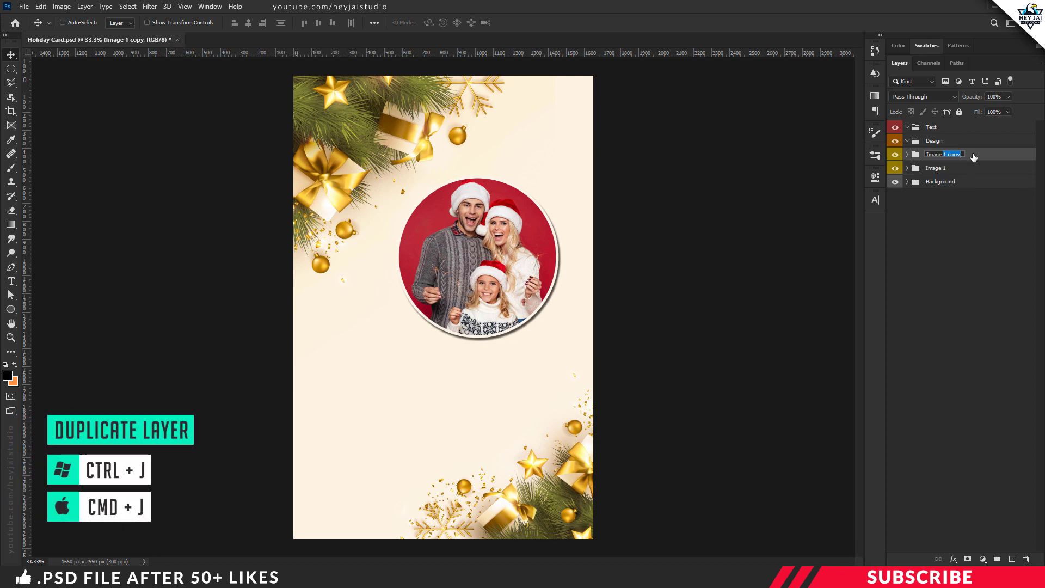
pyautogui.write('2')
pyautogui.press('Return')
# - Move the copied circle to the lower left and scale it down to 84.51%
pyautogui.moveTo(490, 273); pyautogui.dragTo(430, 343)
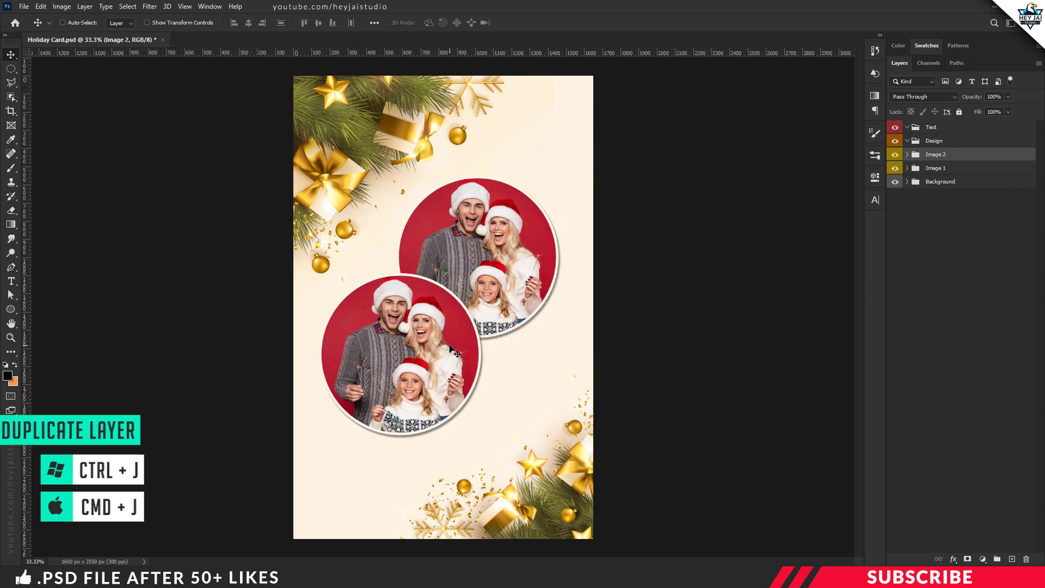
pyautogui.hotkey('ctrl', 't')
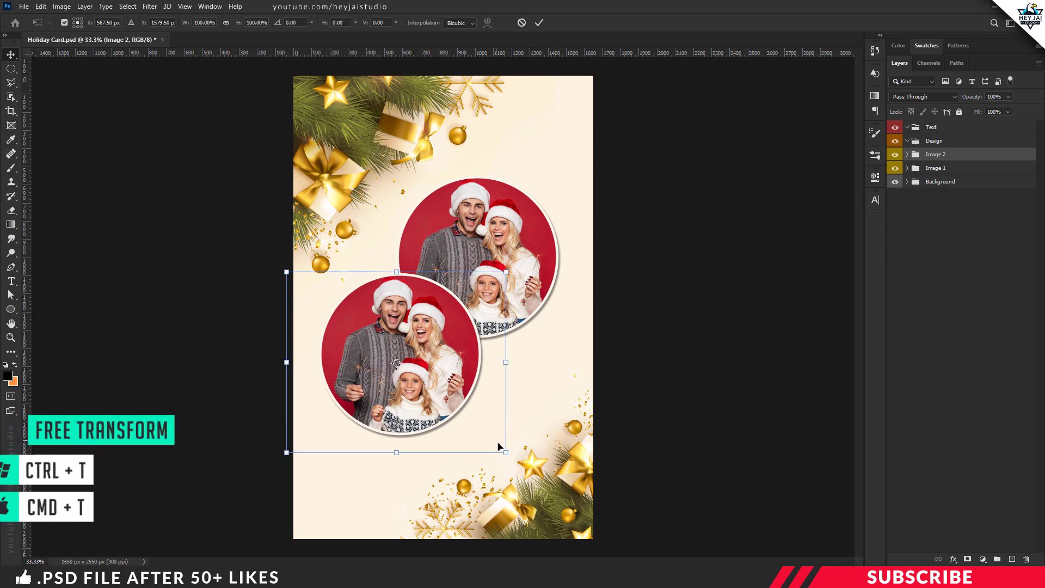
pyautogui.moveTo(498, 446); pyautogui.dragTo(471, 422)
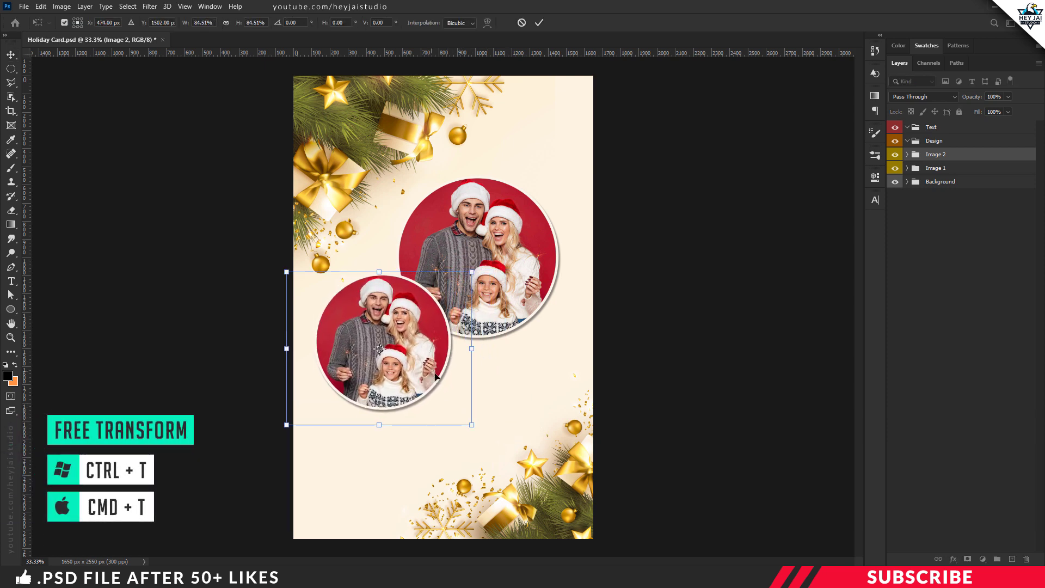
pyautogui.moveTo(436, 376); pyautogui.dragTo(427, 384)
pyautogui.press('Return')
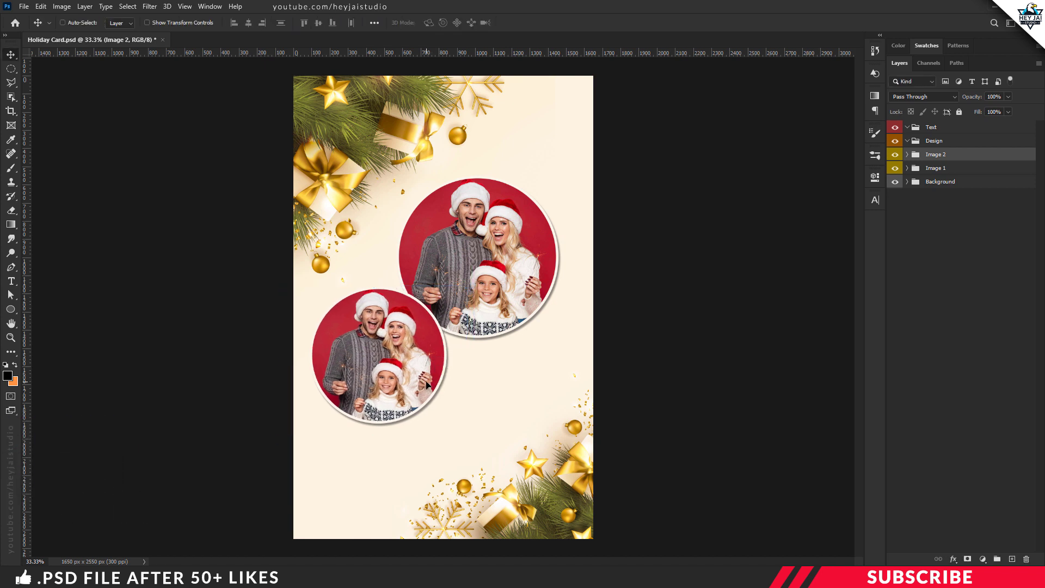
# - Delete the copied family photo from Image 2, leaving an empty black circle
pyautogui.click(906, 155)
pyautogui.click(957, 173)
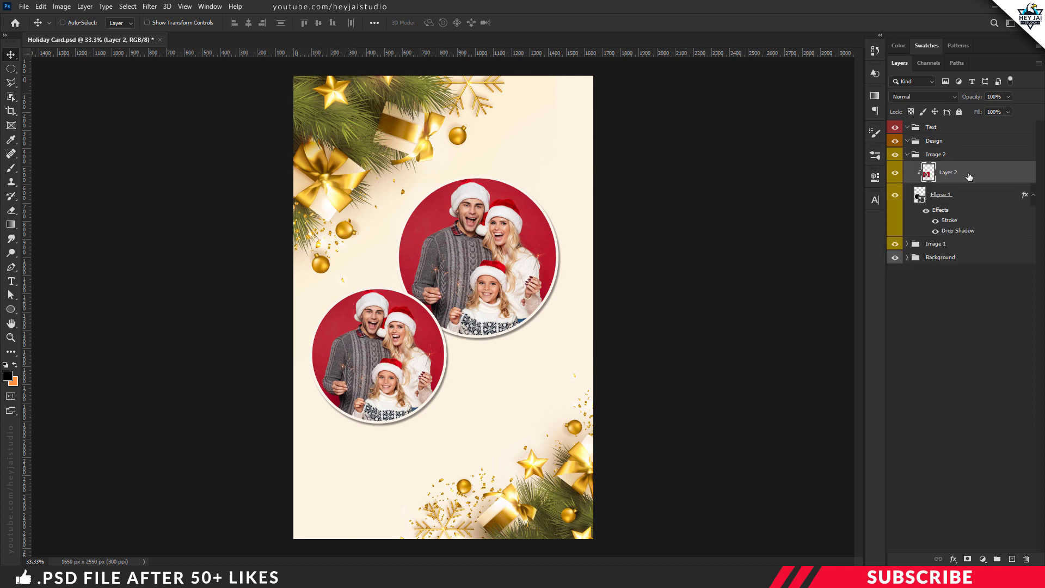
pyautogui.press('Delete')
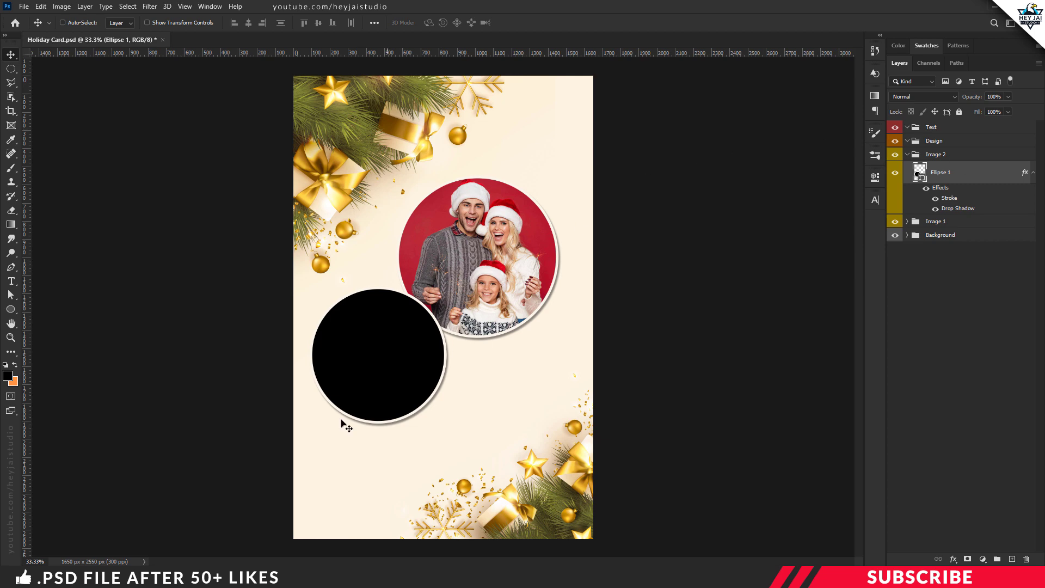
# - Open the Santa-girl photo Image-2.jpg in Photoshop in its own window
pyautogui.hotkey('alt', 'Tab')
pyautogui.rightClick(357, 137)
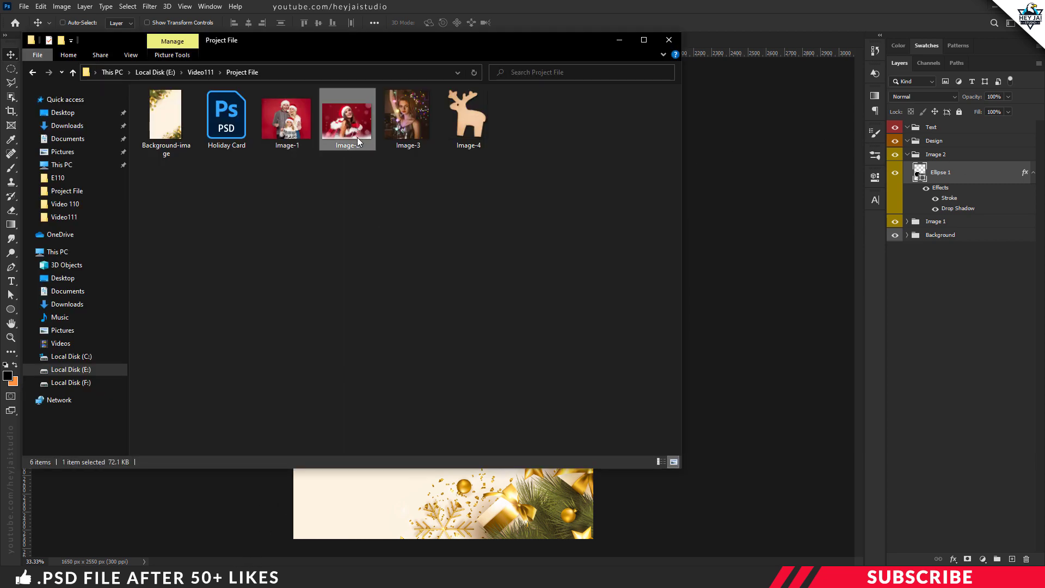
pyautogui.moveTo(441, 320)
pyautogui.click(566, 320)
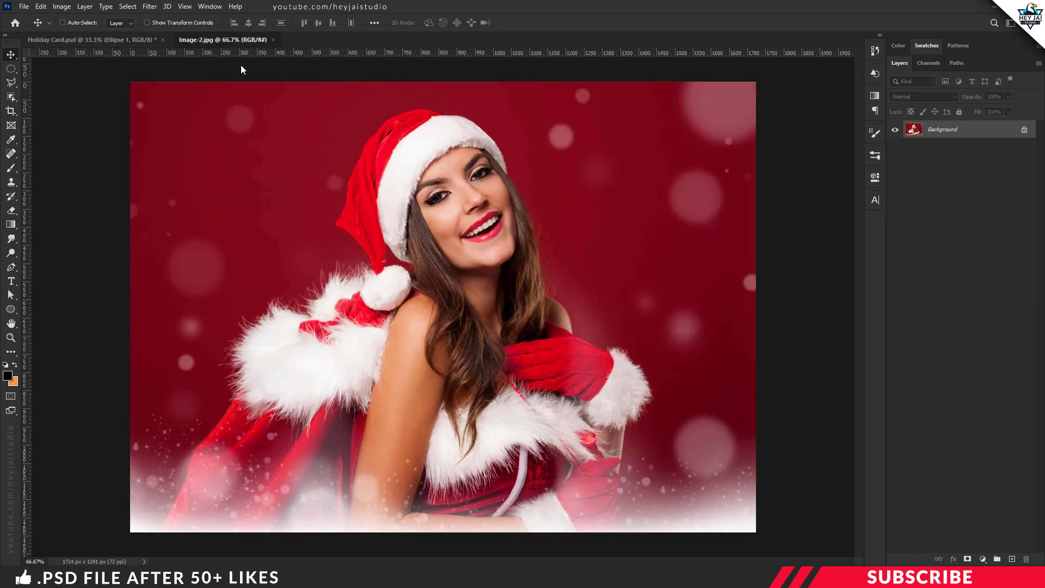
pyautogui.moveTo(223, 40); pyautogui.dragTo(229, 63)
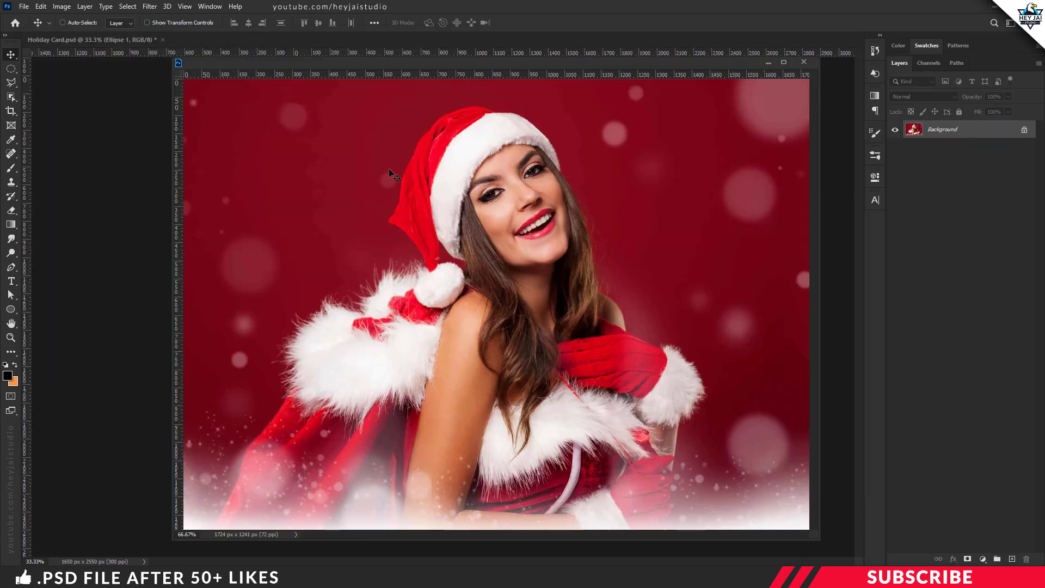
# - Copy the Santa-girl photo into Holiday Card, close its window, and place the layer within the Image 2 group
pyautogui.moveTo(388, 169); pyautogui.dragTo(126, 167)
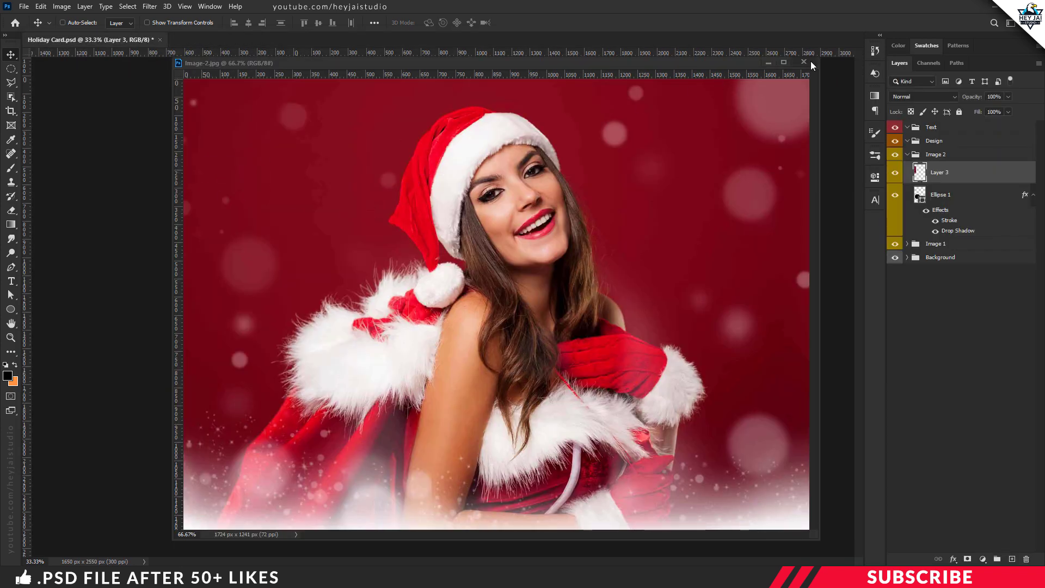
pyautogui.click(805, 62)
pyautogui.moveTo(954, 172); pyautogui.dragTo(979, 188)
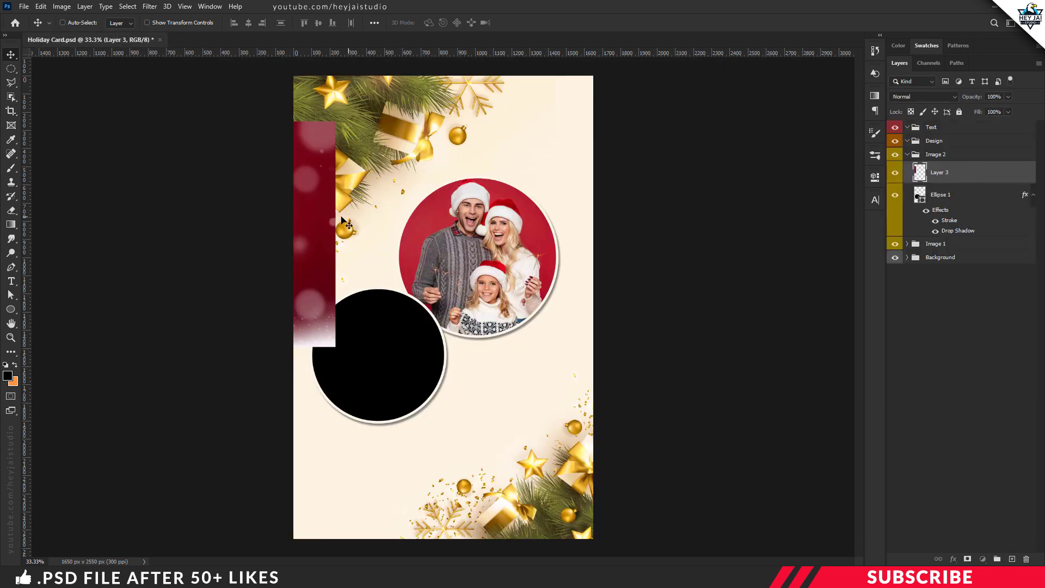
# - Move the Santa-girl photo over the lower circle and clip it into that circle
pyautogui.moveTo(347, 223); pyautogui.dragTo(536, 284)
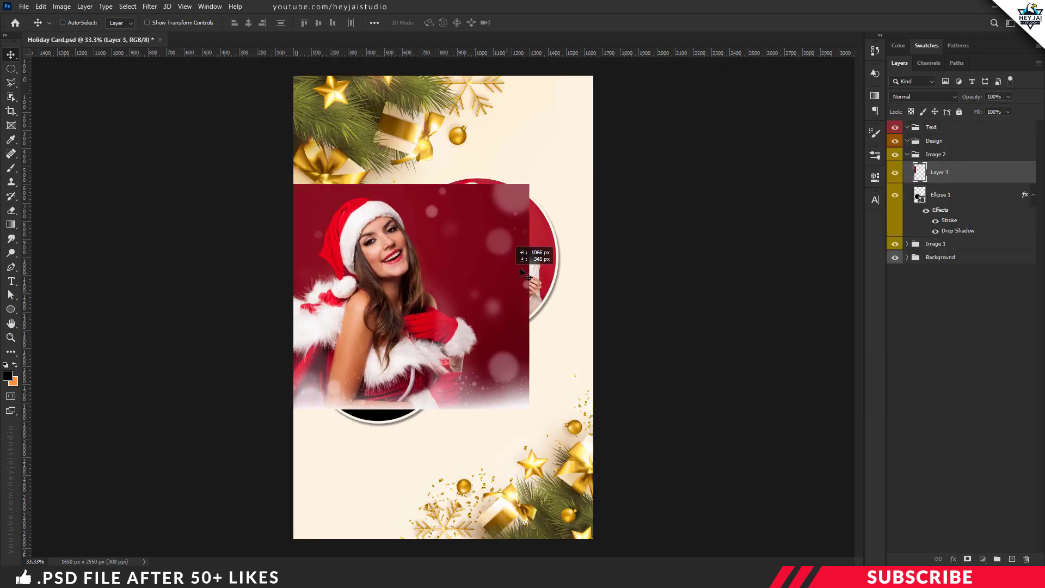
pyautogui.rightClick(991, 181)
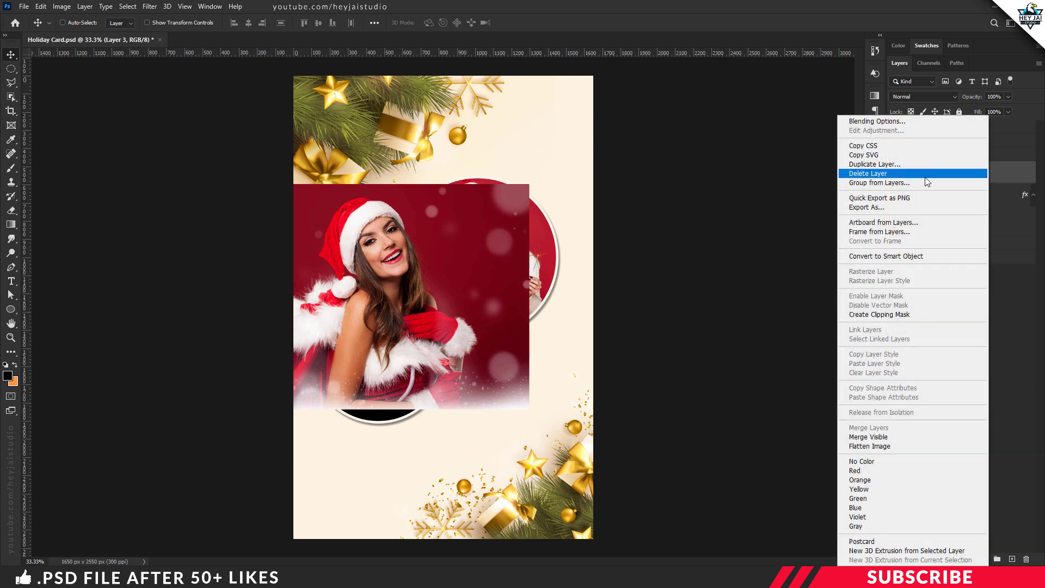
pyautogui.click(863, 316)
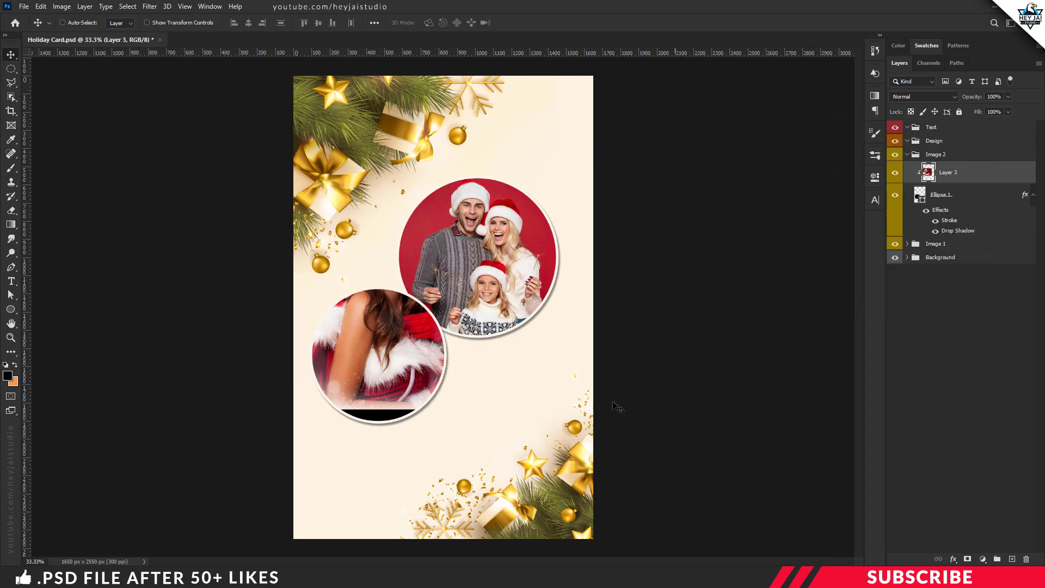
# - Scale Layer 3 to about 62% and shift it left so her face fills the lower circle
pyautogui.hotkey('ctrl', 't')
pyautogui.moveTo(506, 368); pyautogui.dragTo(564, 447)
pyautogui.moveTo(605, 514); pyautogui.dragTo(480, 431)
pyautogui.moveTo(459, 385); pyautogui.dragTo(441, 386)
pyautogui.press('Return')
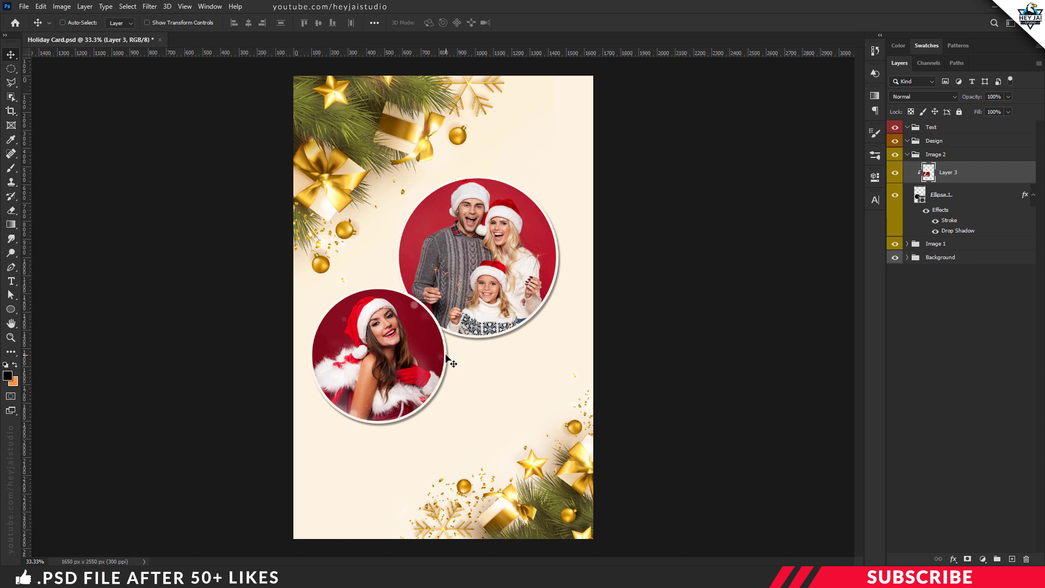
# - In Ellipse 1's stroke layer style, change the stroke size from 14 px to 12 px
pyautogui.click(950, 223)
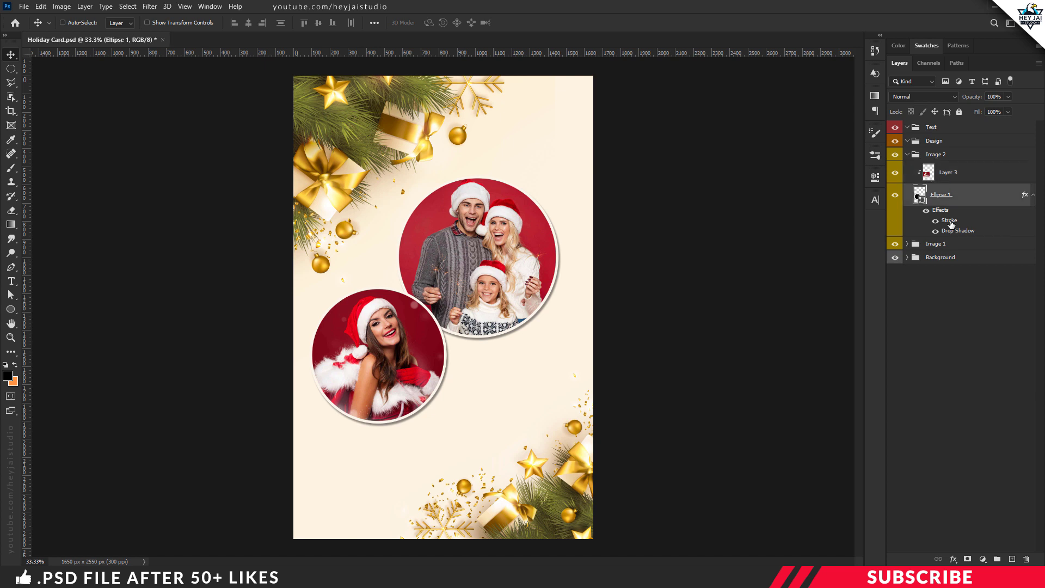
pyautogui.doubleClick(950, 223)
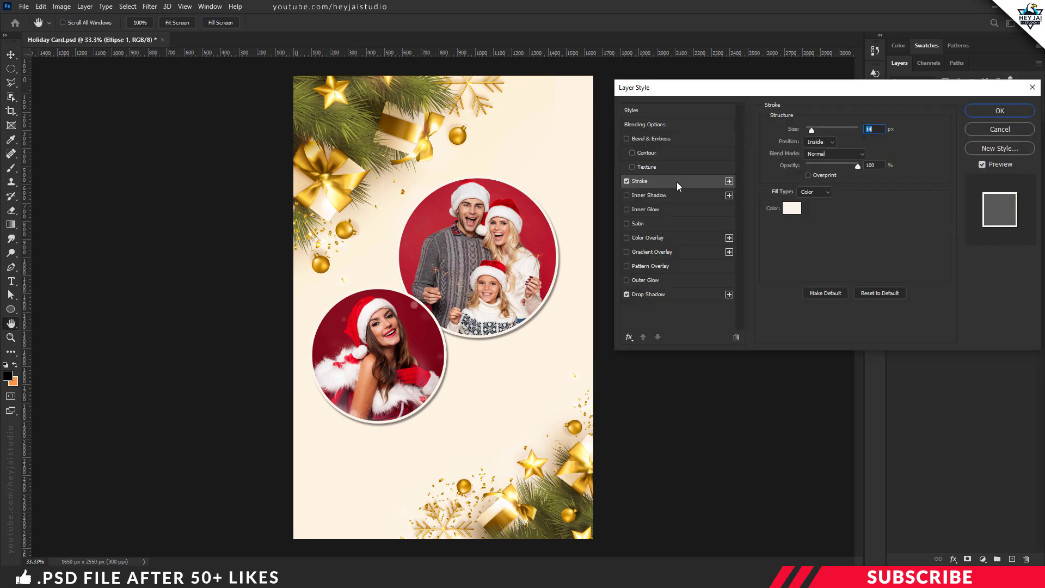
pyautogui.moveTo(873, 128); pyautogui.dragTo(844, 129)
pyautogui.write('12')
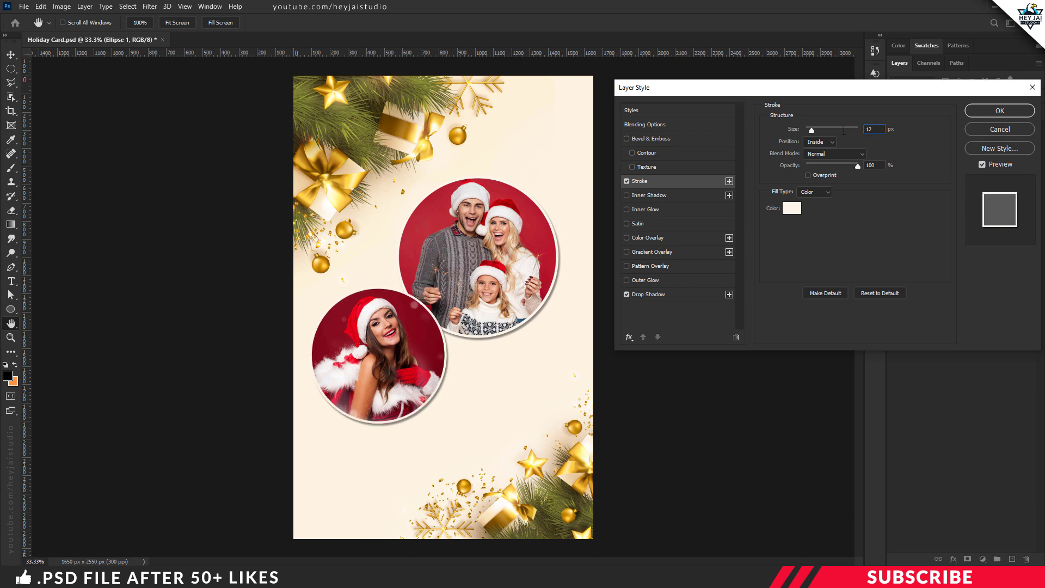